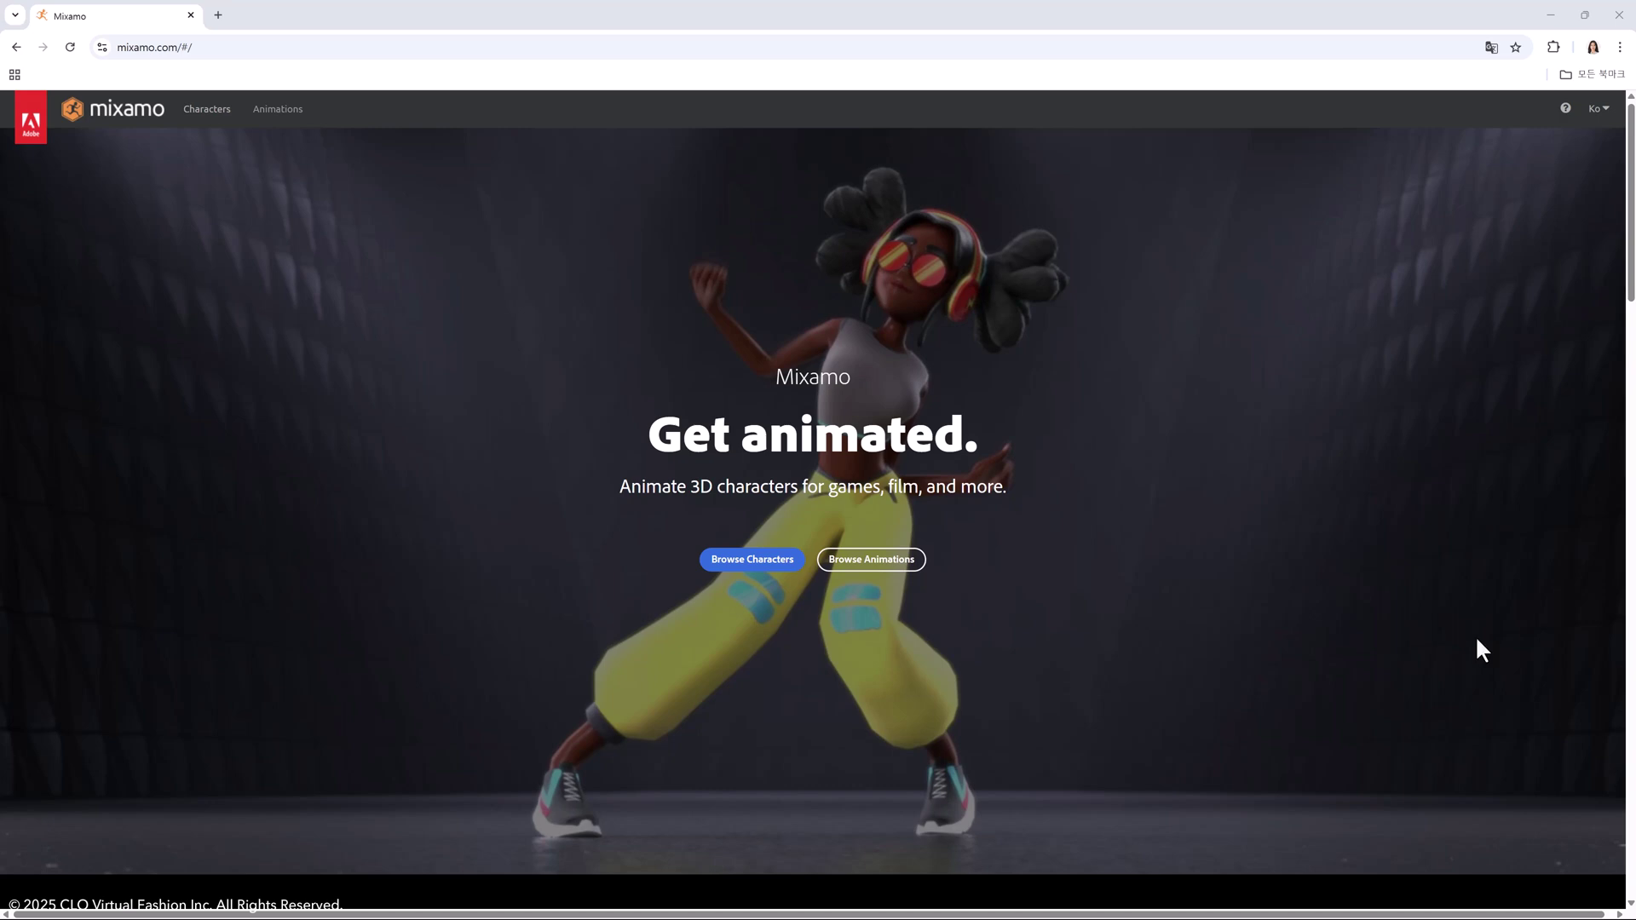
Search Mixamo animations for 'catwalk' and preview Catwalk Walk Turn 180 Wide on X Bot.
left_click(904, 565)
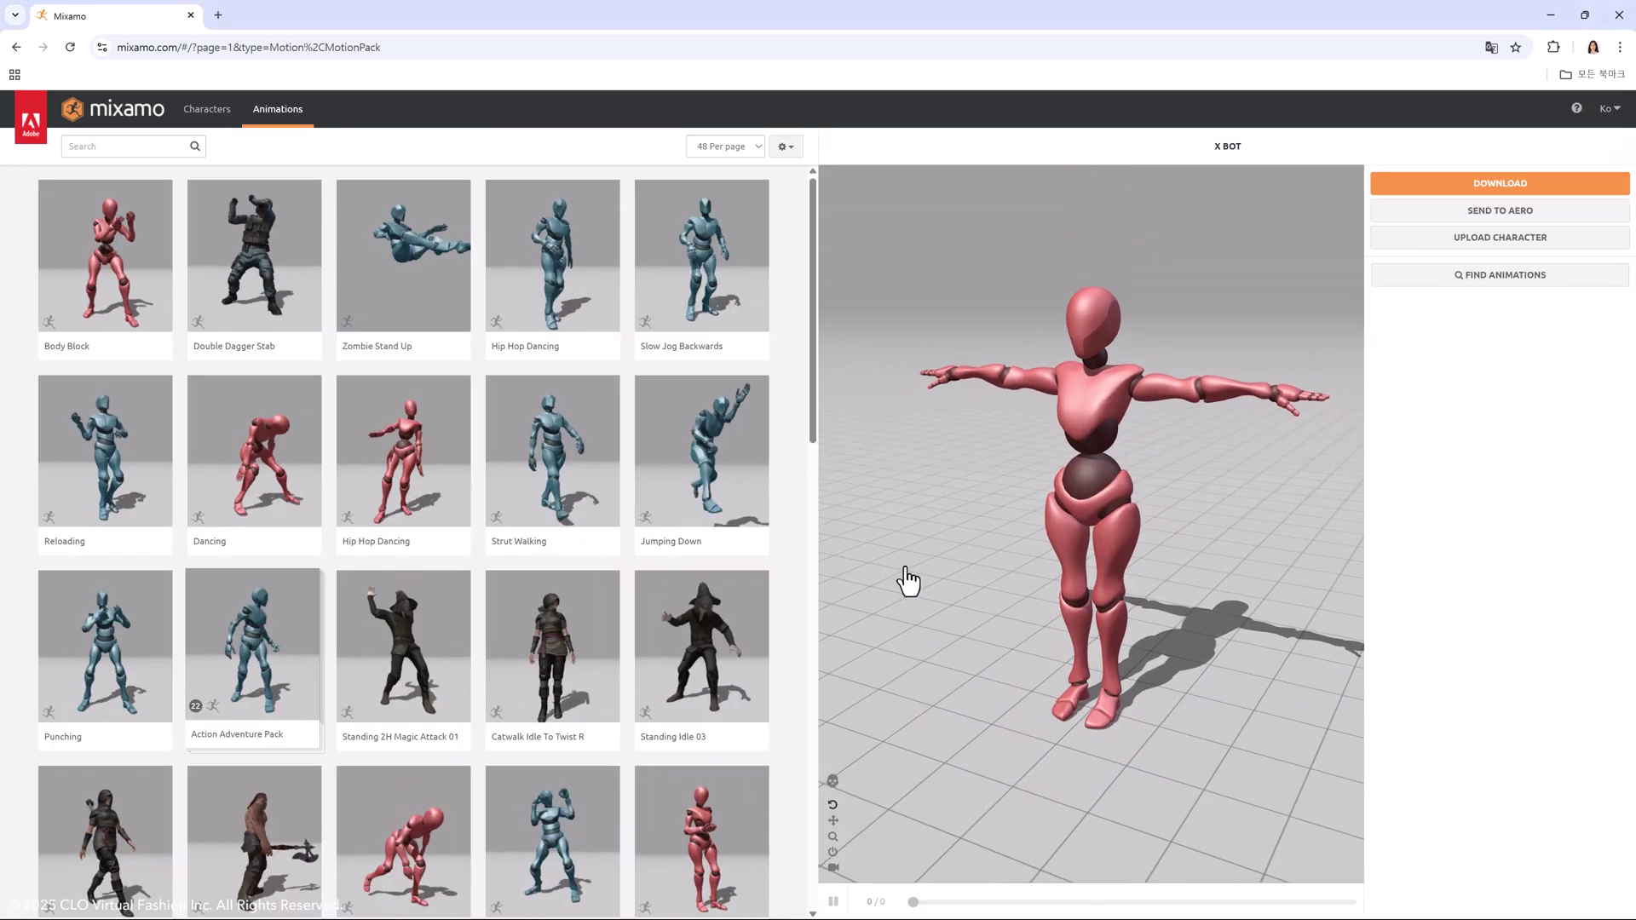
scroll(795, 560, "down", 2)
scroll(790, 547, "down", 14)
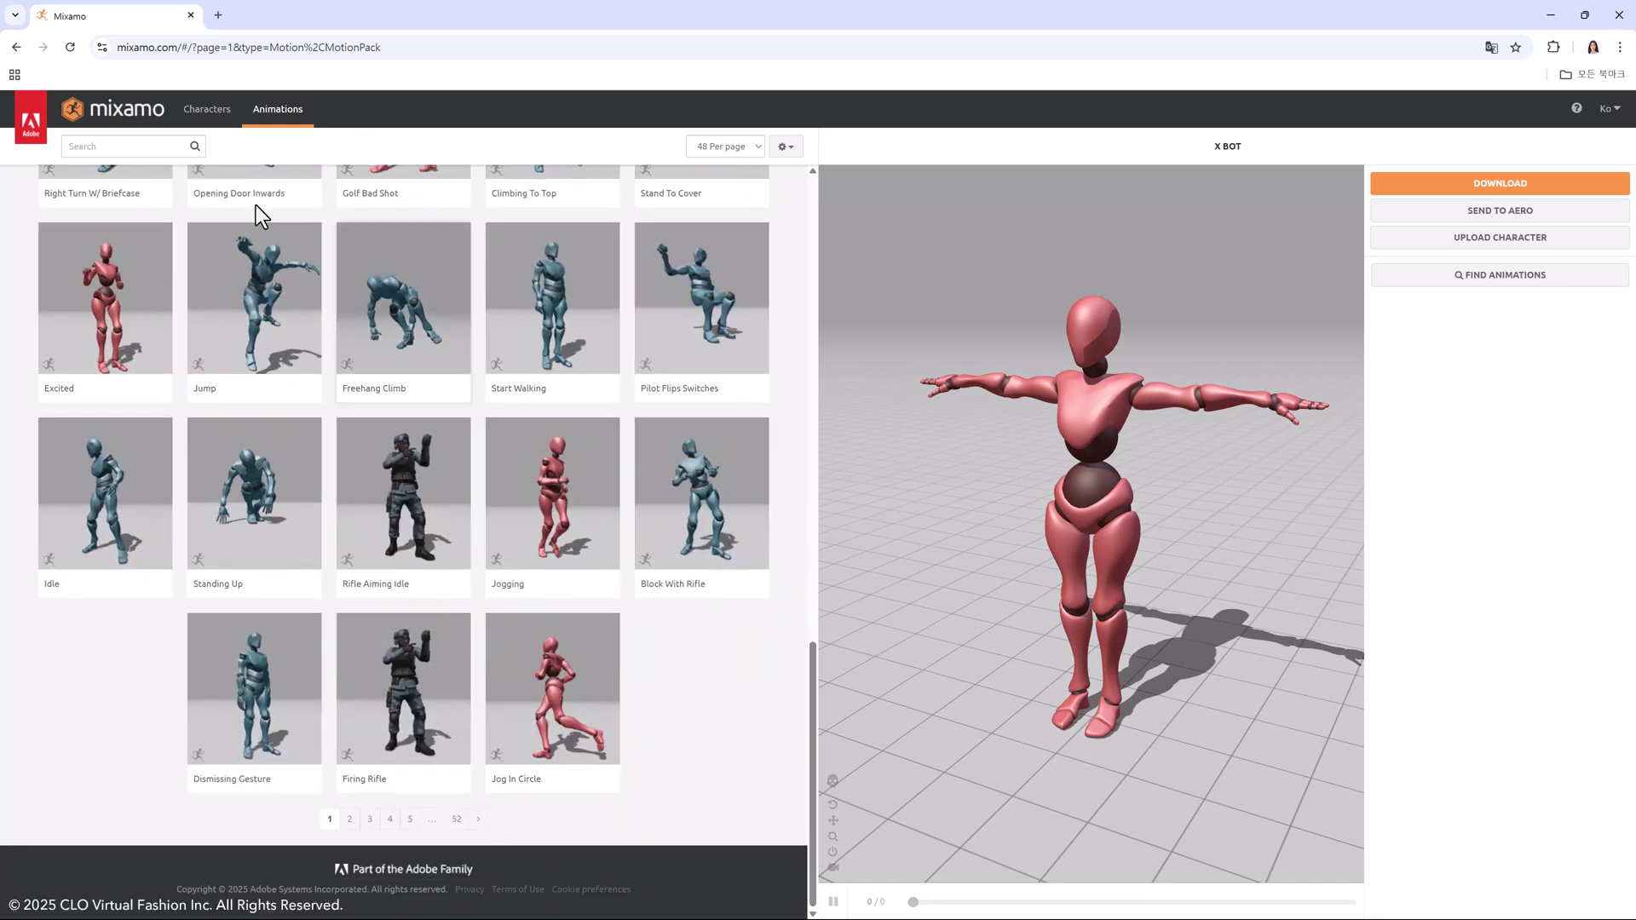
left_click(134, 146)
type("catwalk")
key("Return")
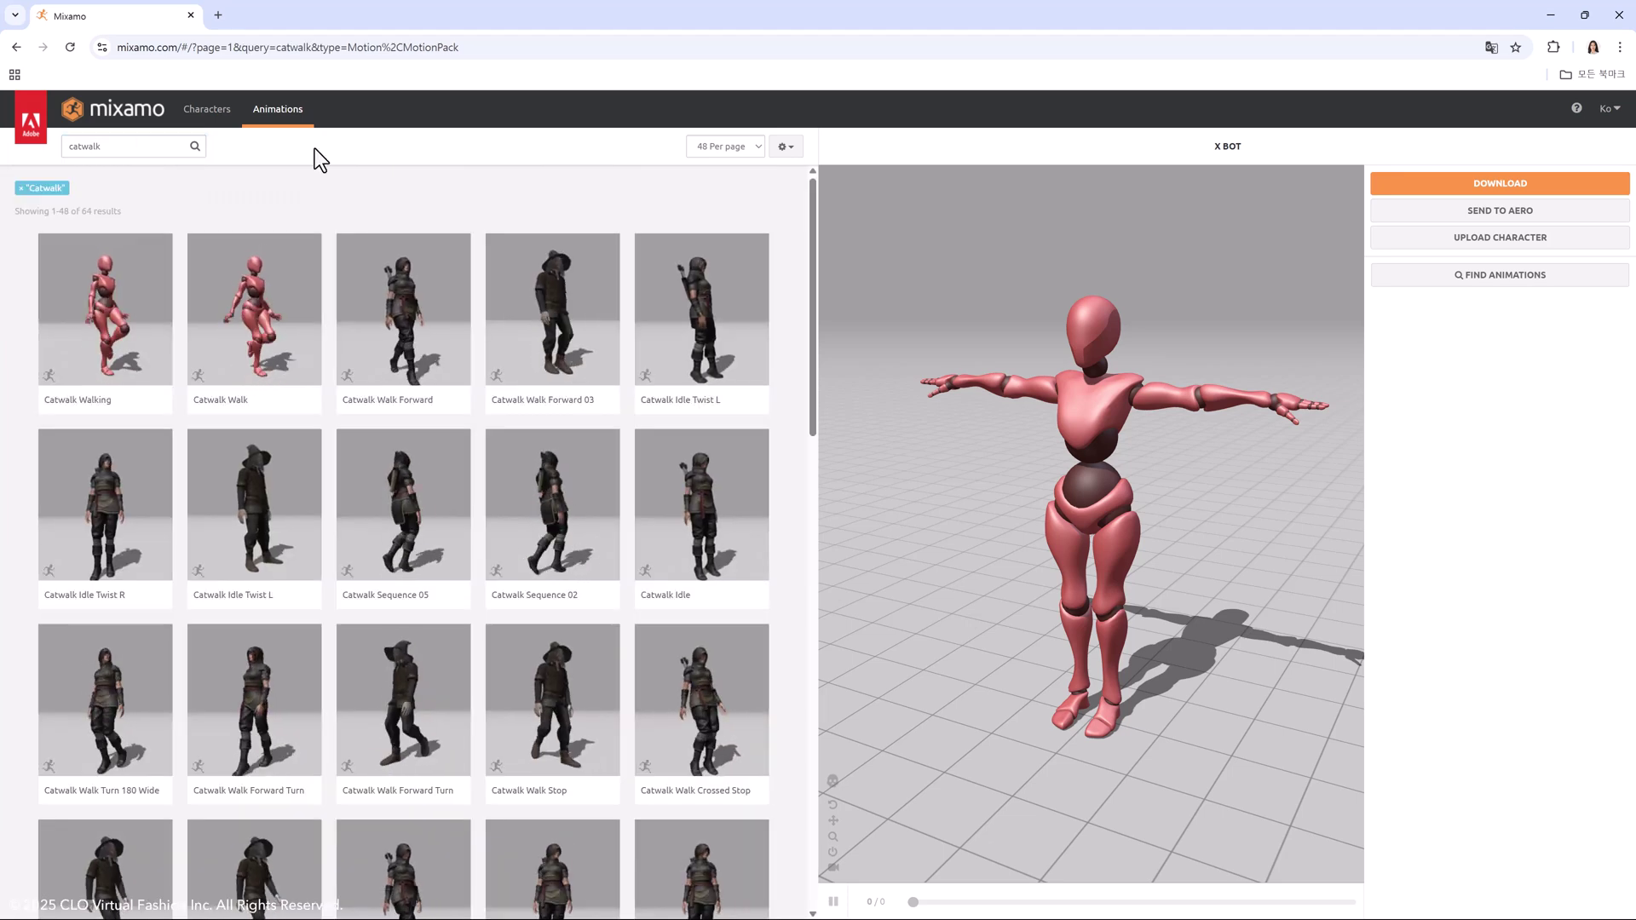
scroll(285, 445, "down", 1)
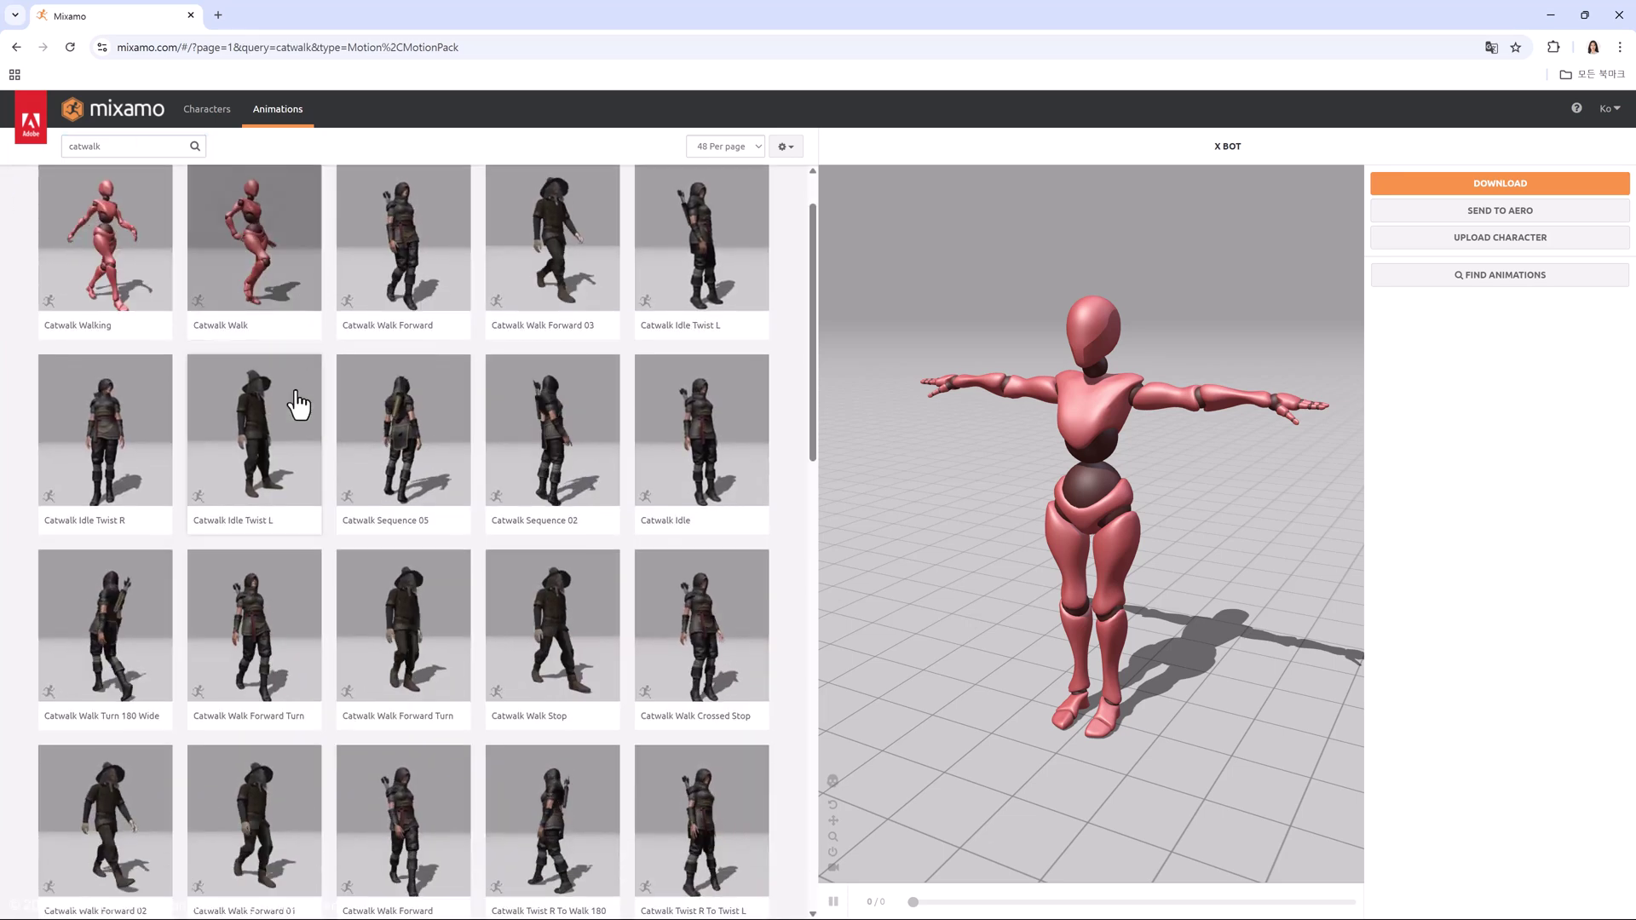
left_click(131, 632)
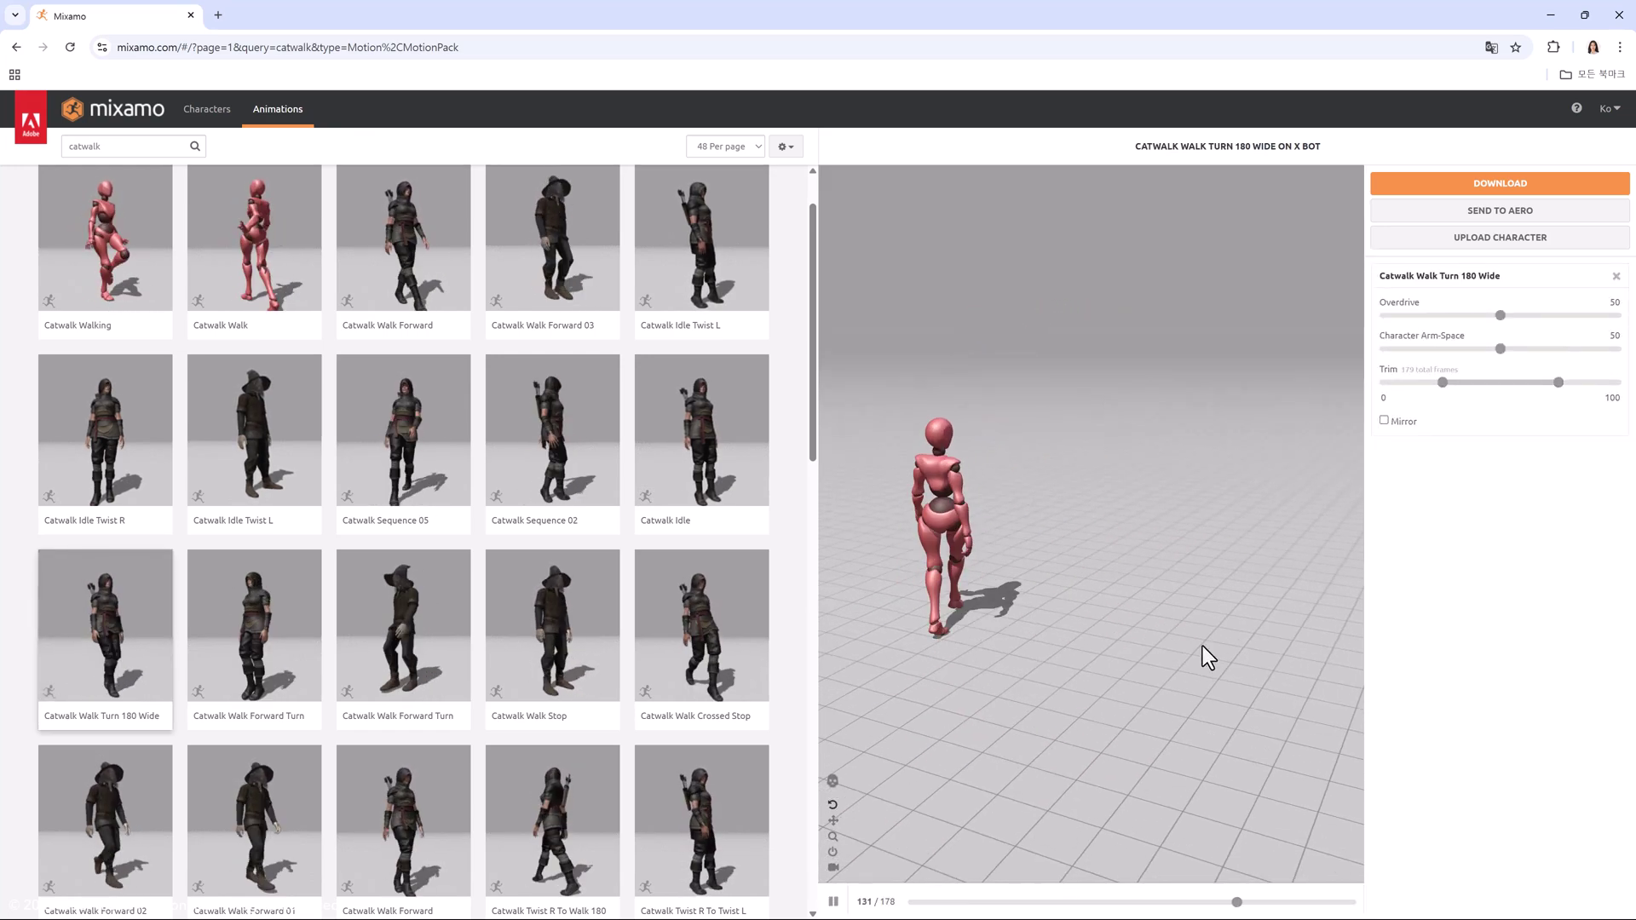
Download Catwalk Walk Turn 180 Wide as FBX with uniform keyframe reduction.
left_click(1463, 196)
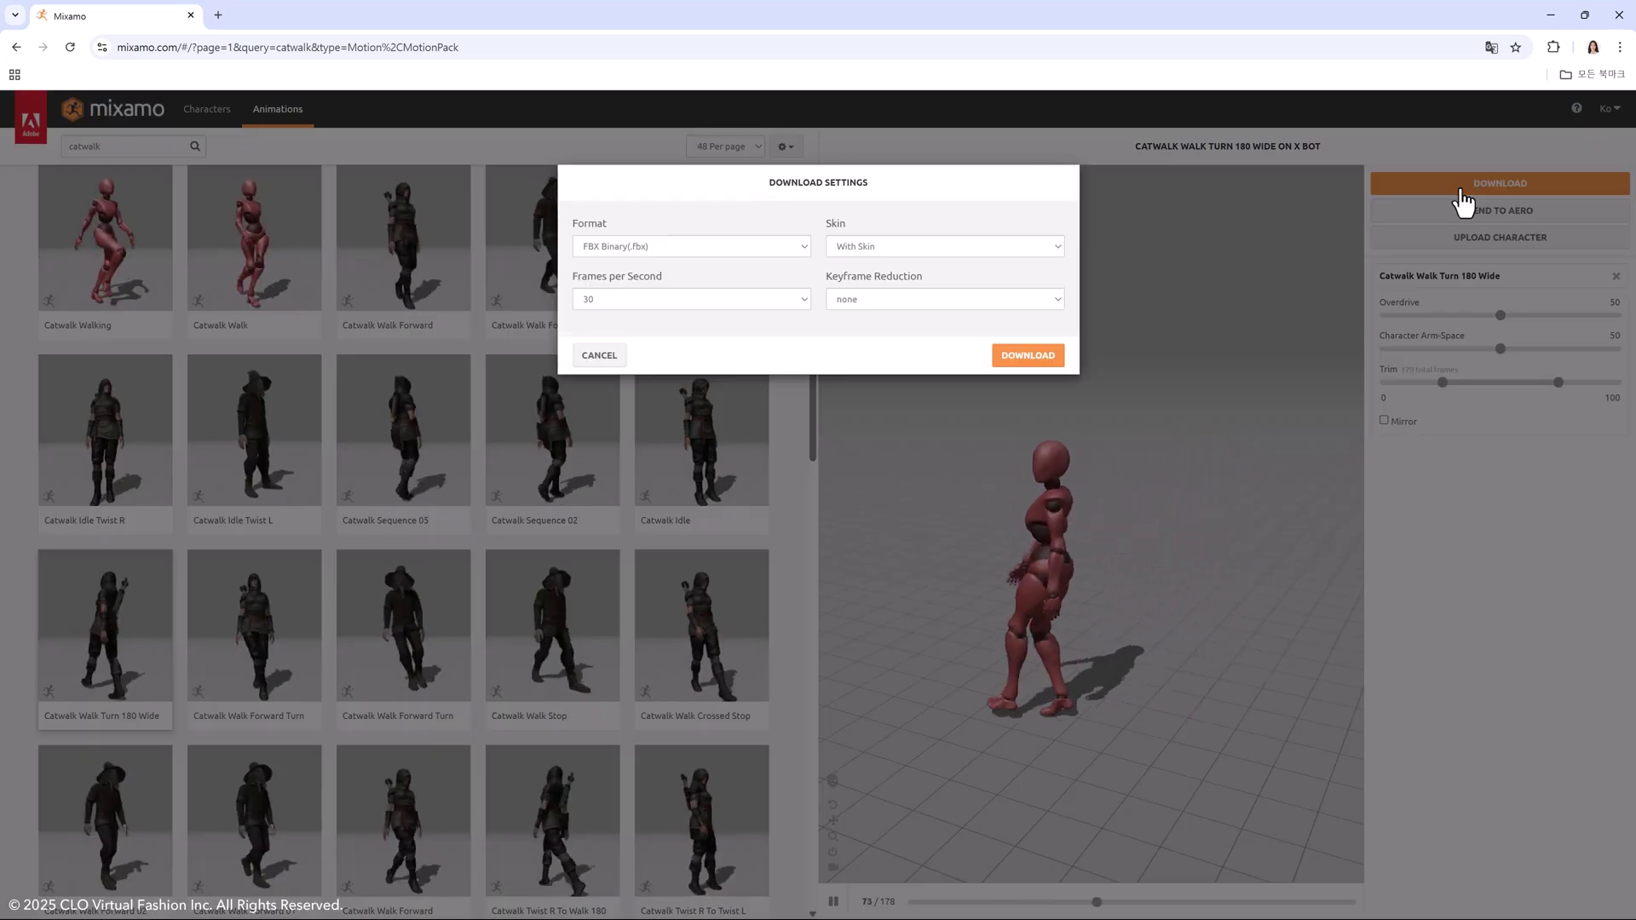
left_click(900, 300)
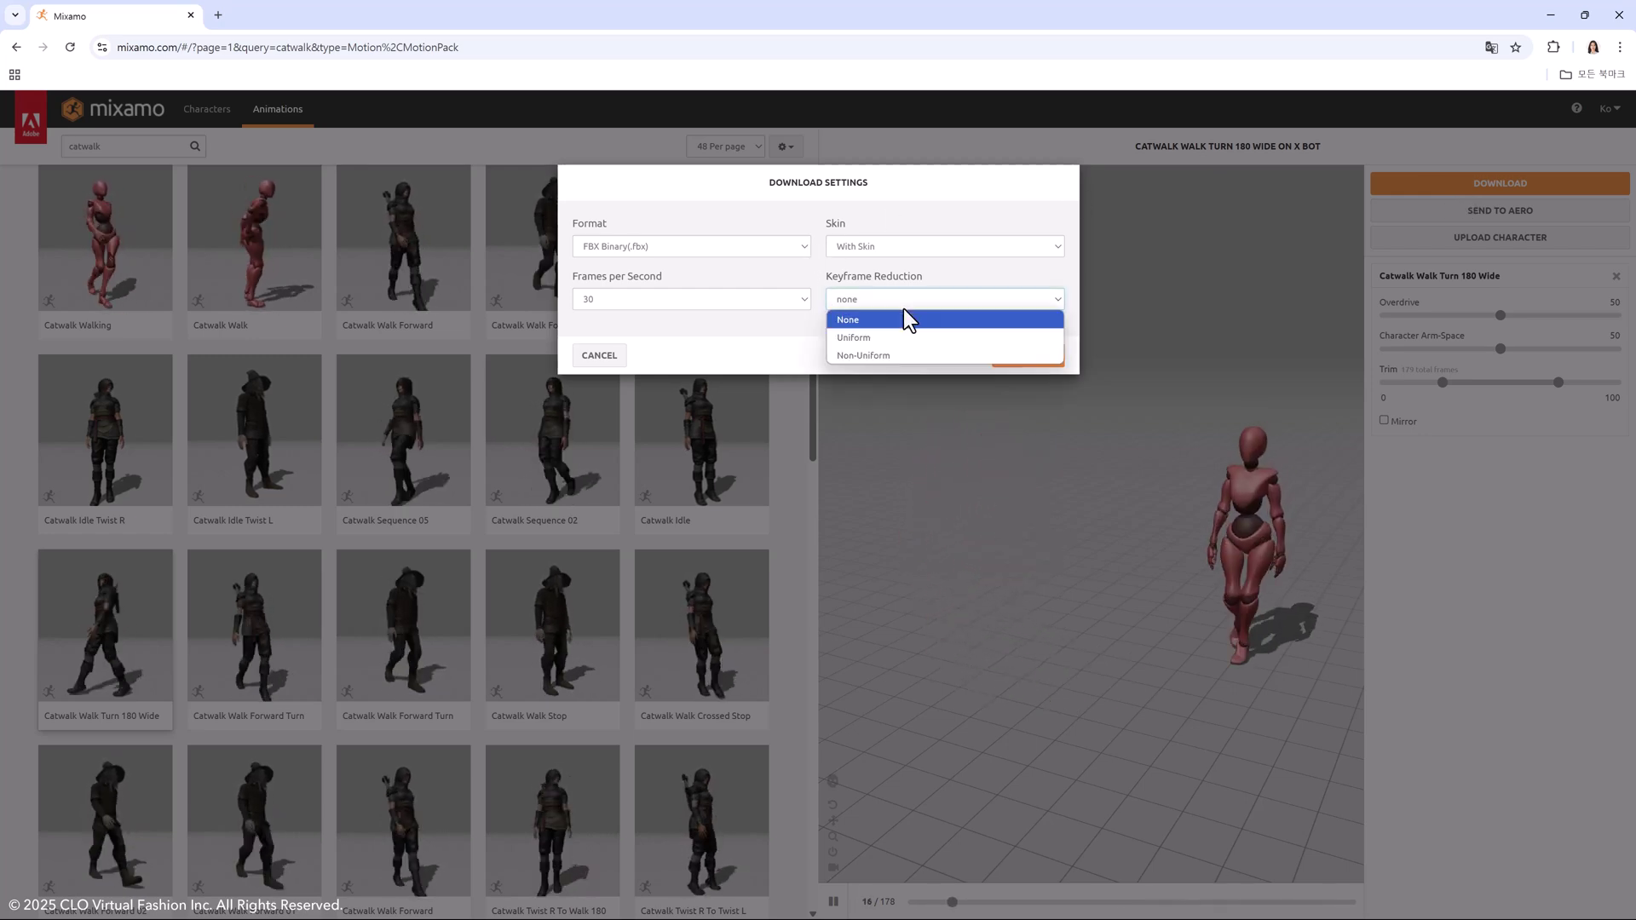
left_click(883, 346)
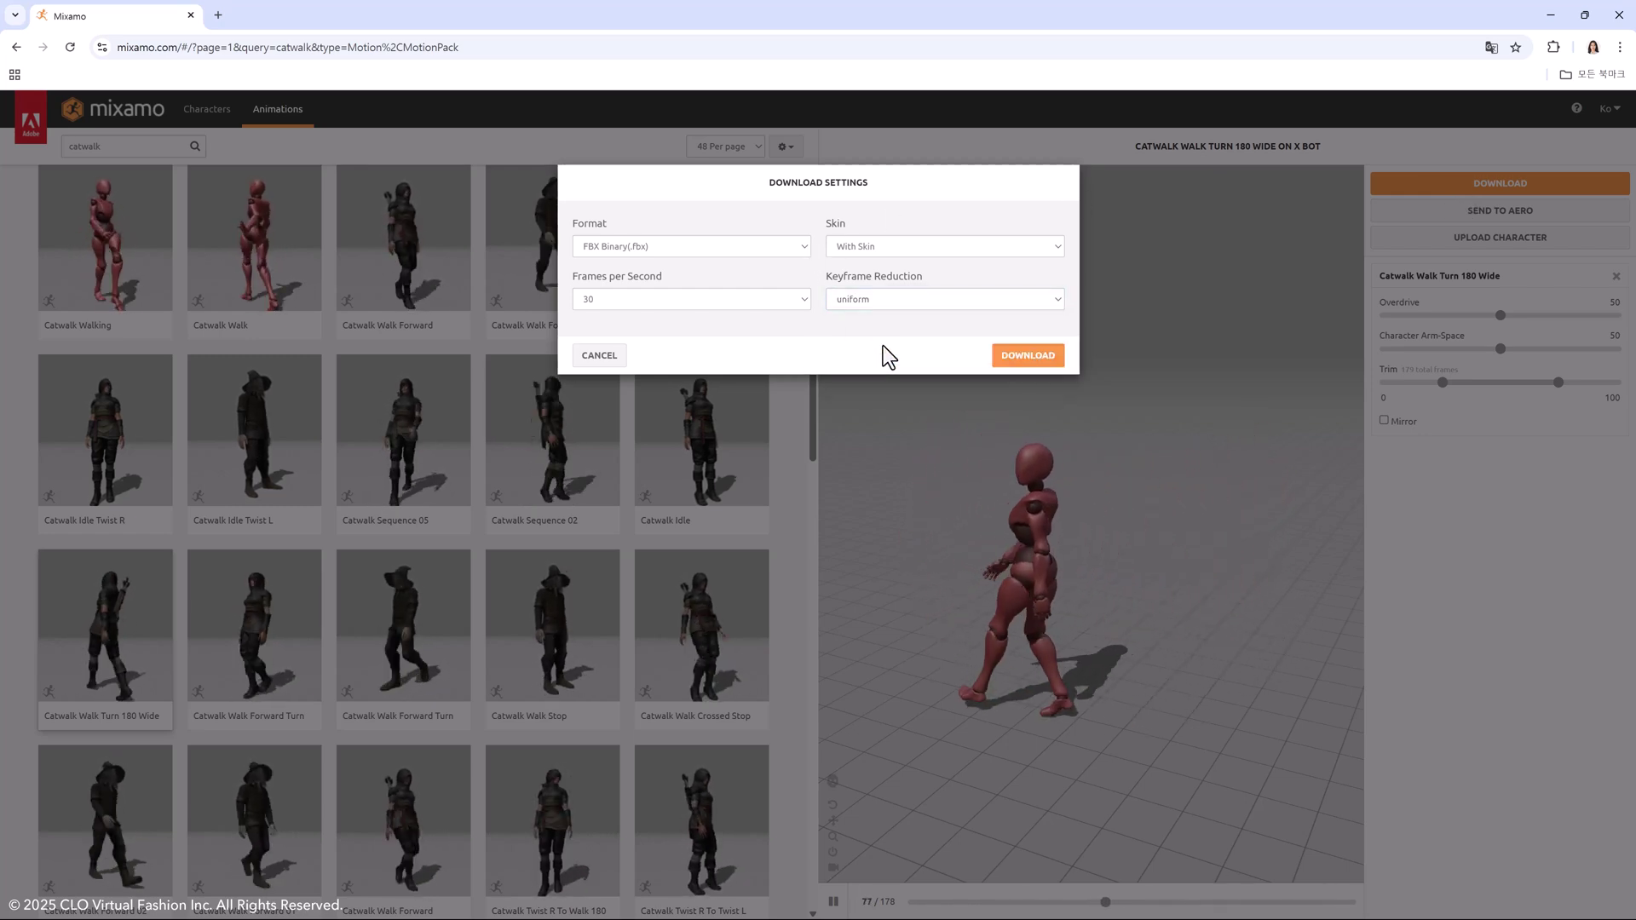
left_click(1019, 358)
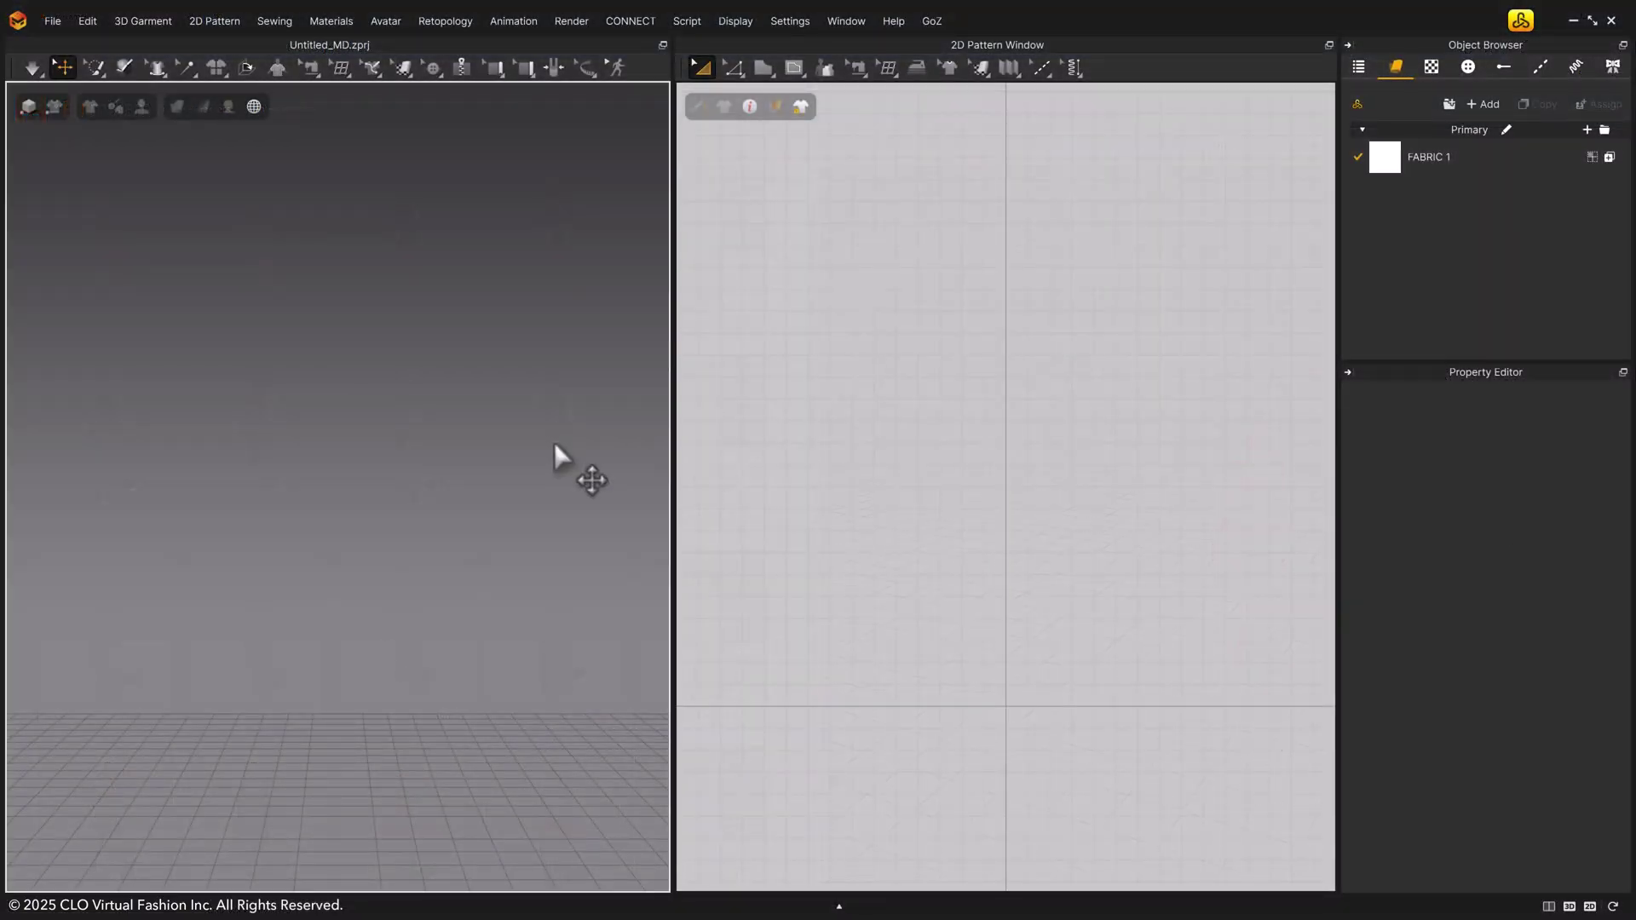
Auto-convert Catwalk Walk Turn 180 Wide.fbx into a motion for the Female avatar.
left_click(385, 21)
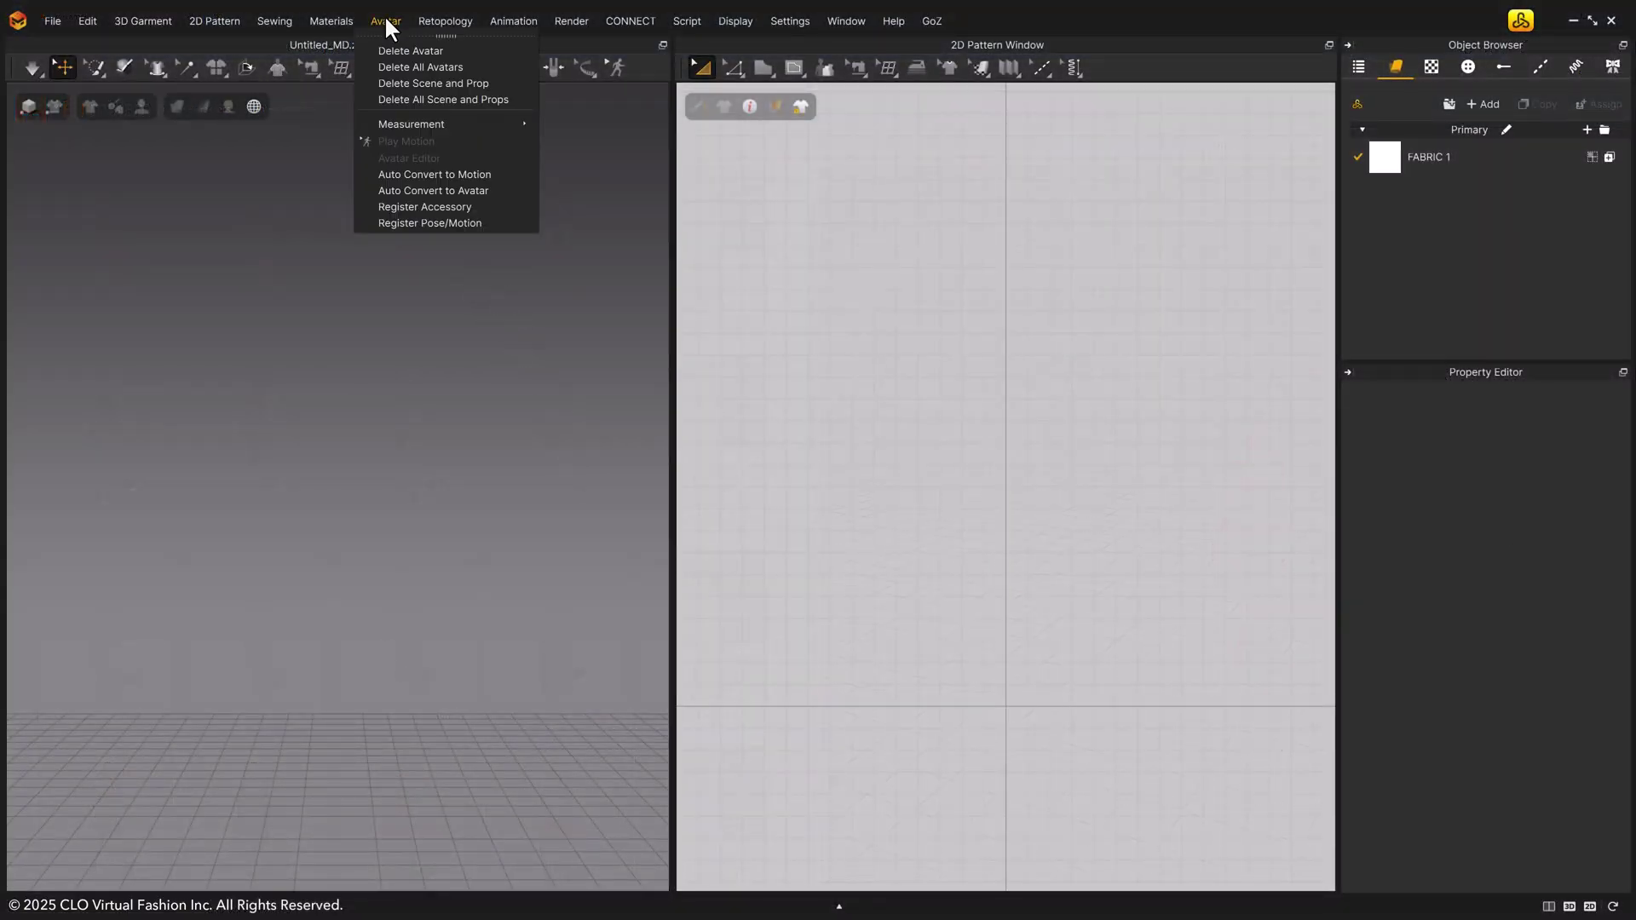
left_click(503, 180)
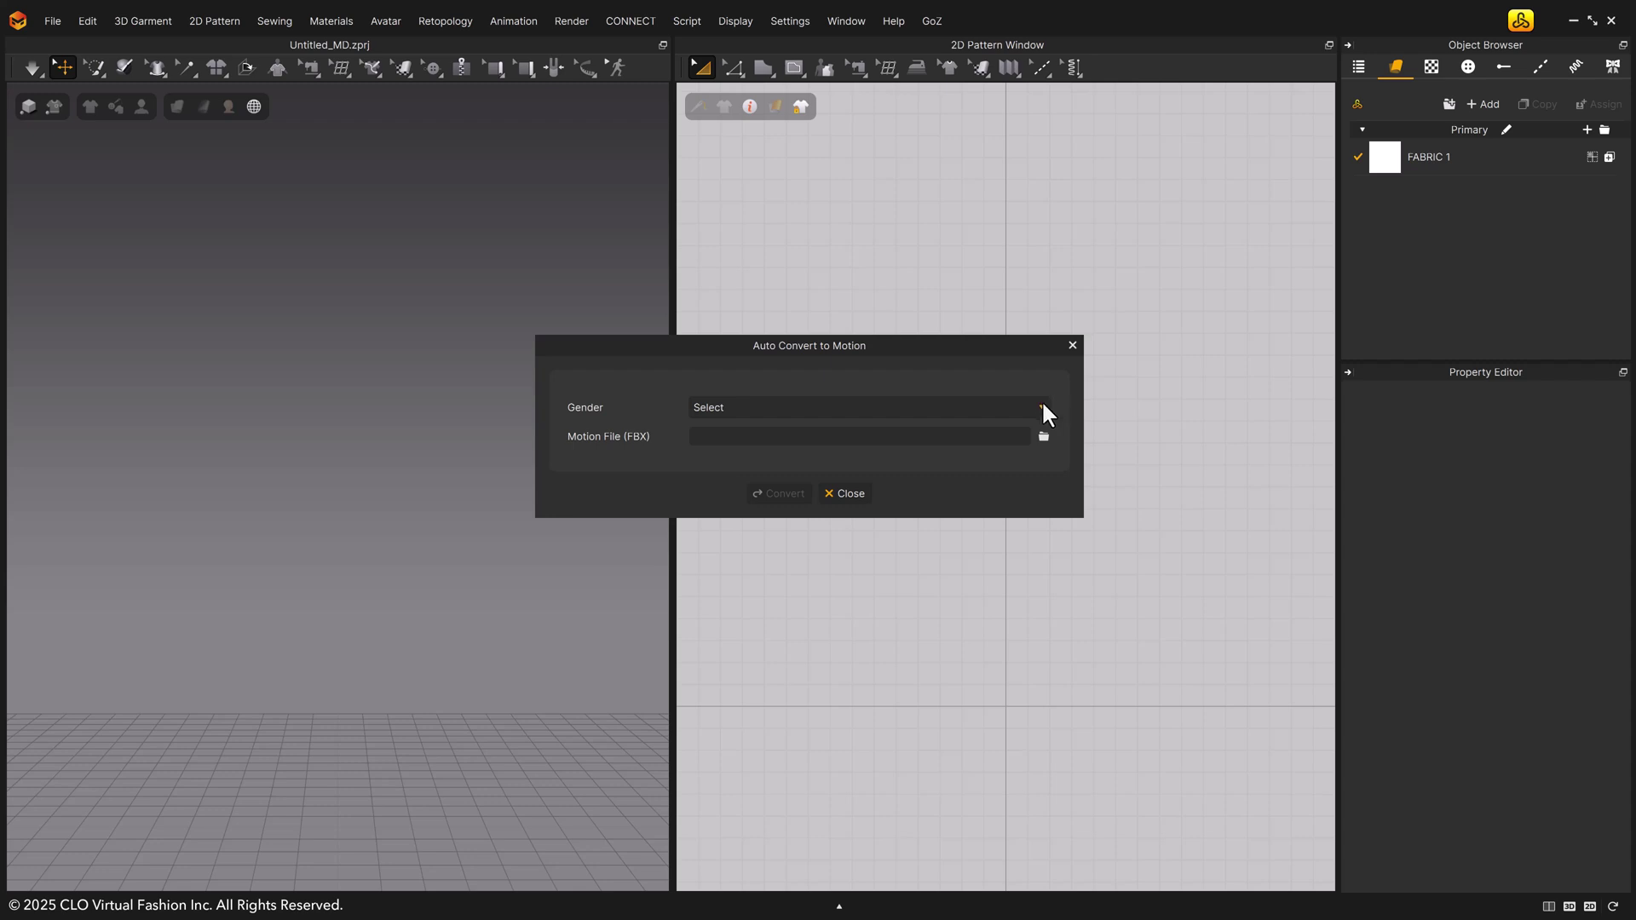
left_click(1042, 407)
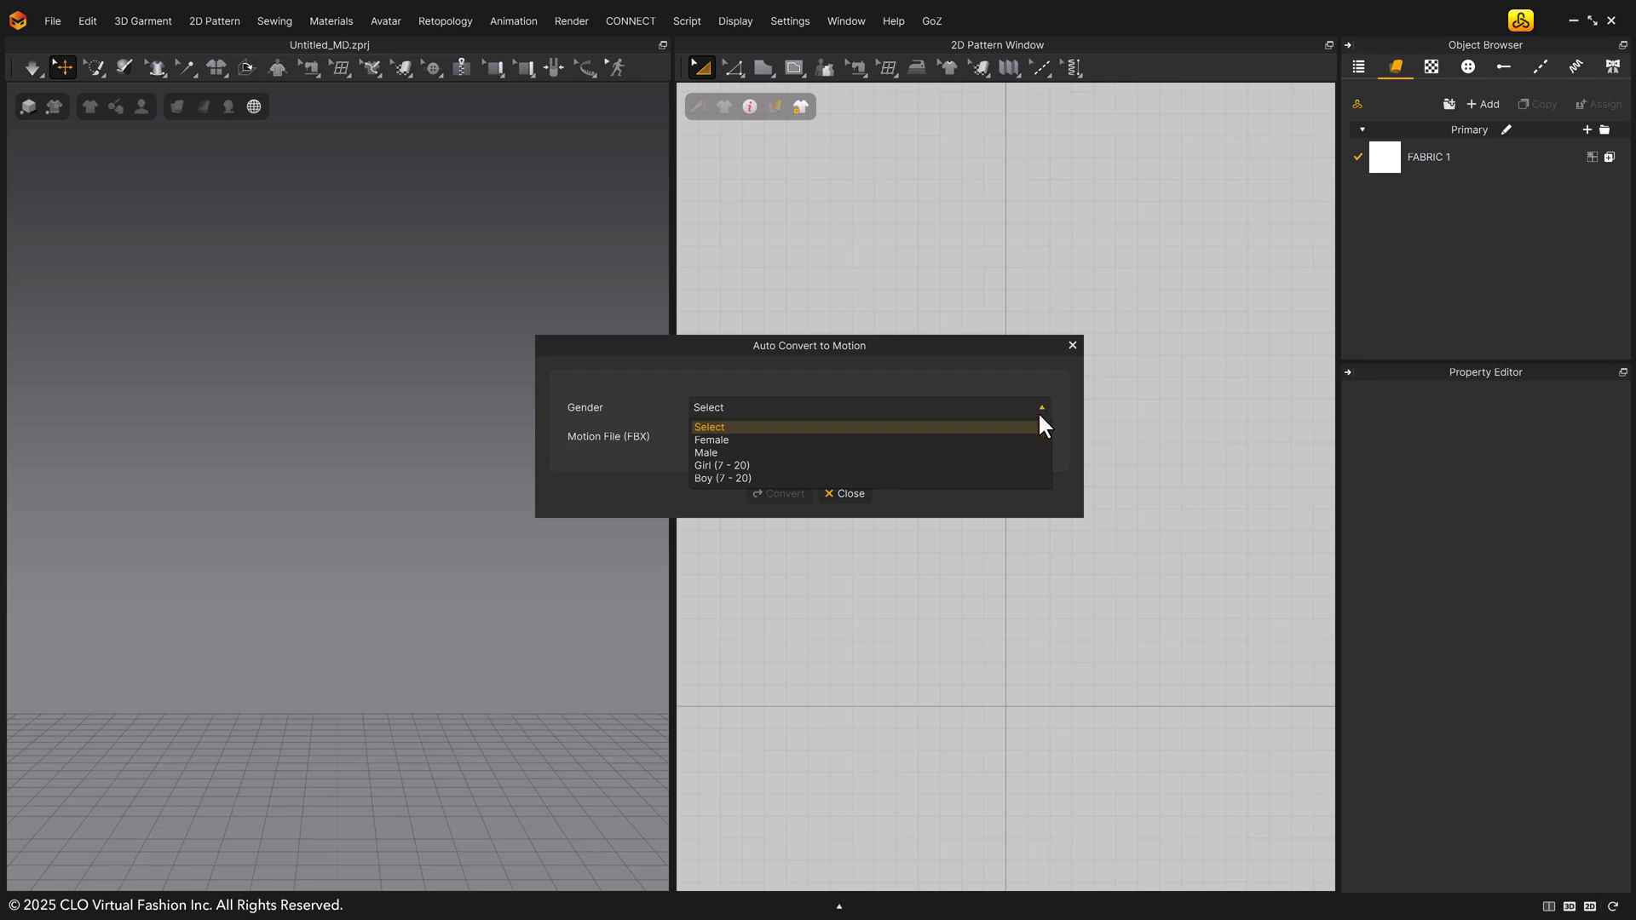
left_click(1030, 440)
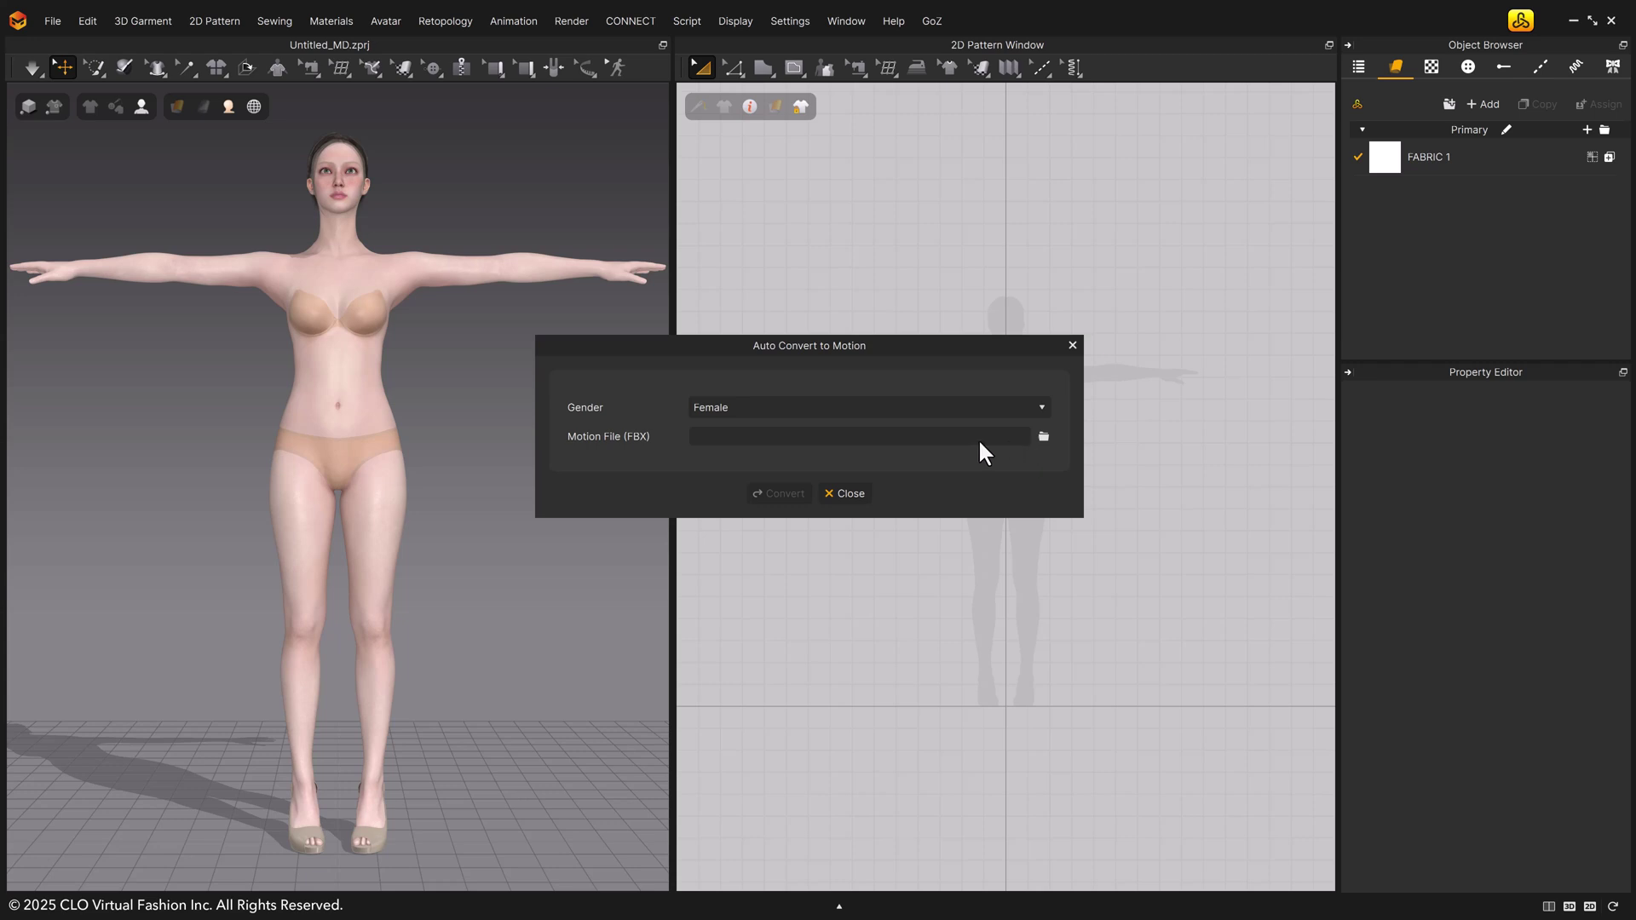
left_click(1044, 437)
left_click(354, 186)
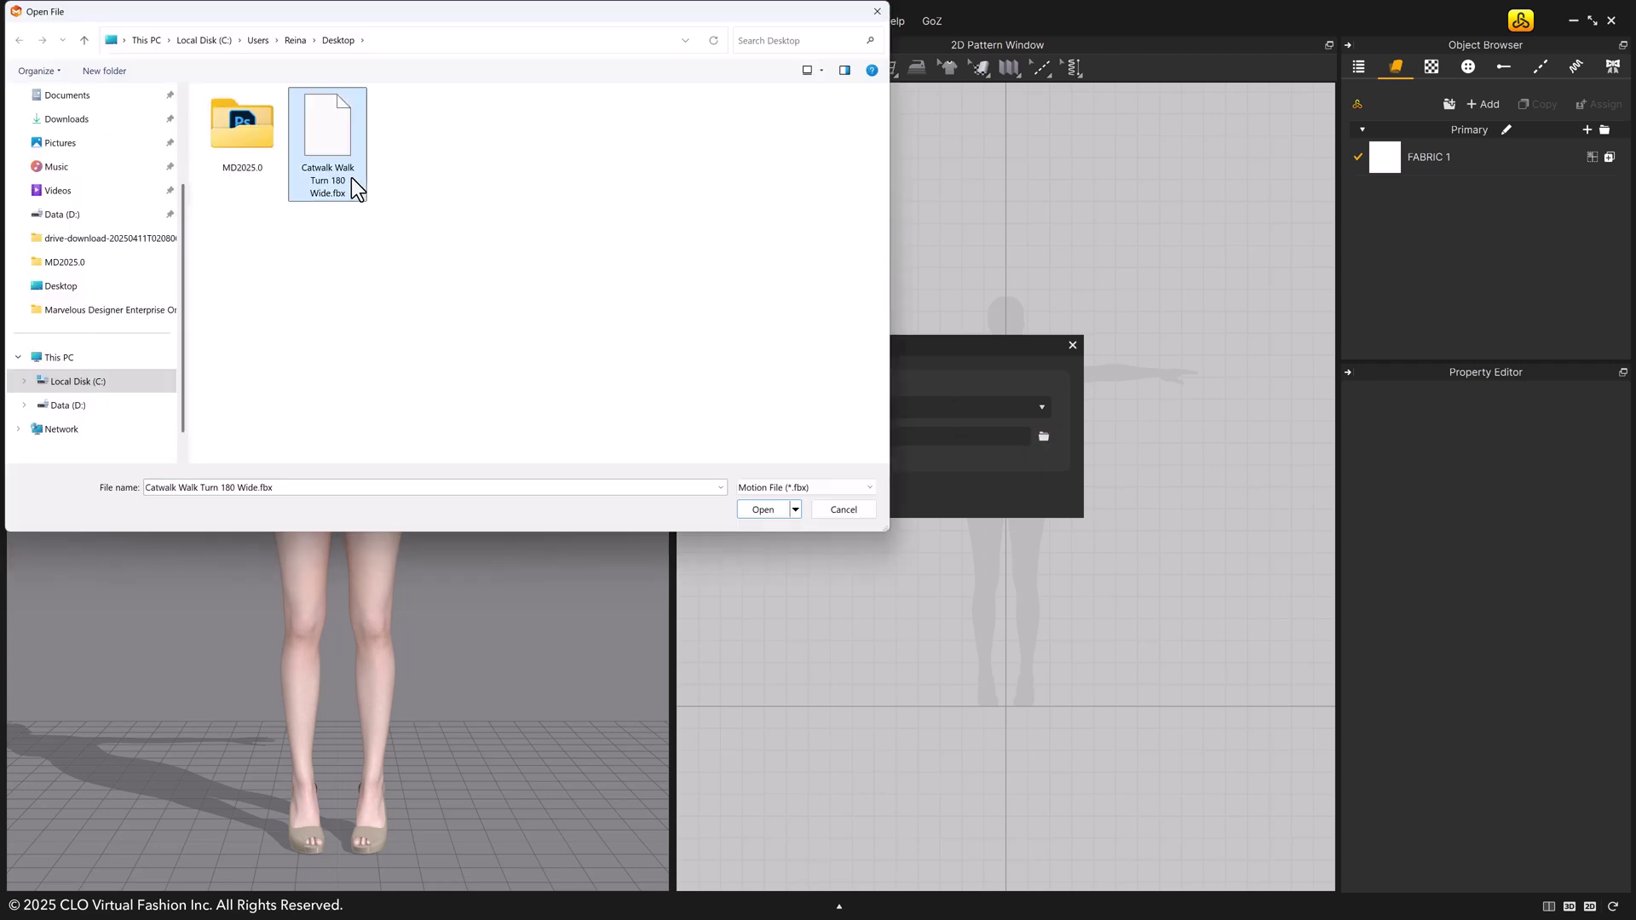
left_click(772, 510)
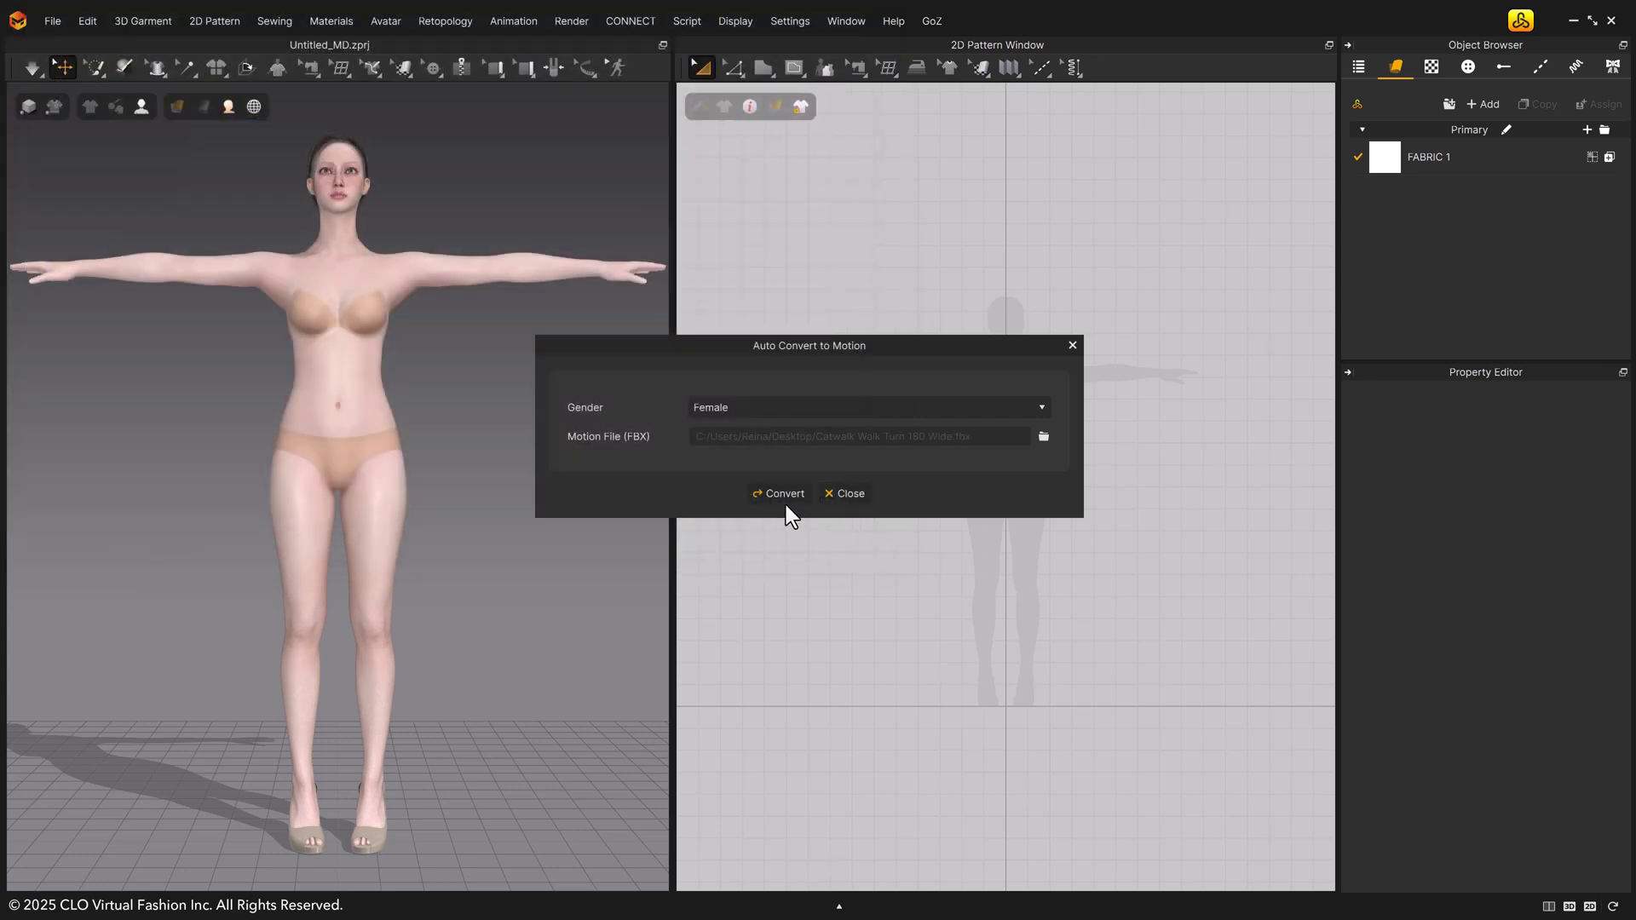
left_click(791, 496)
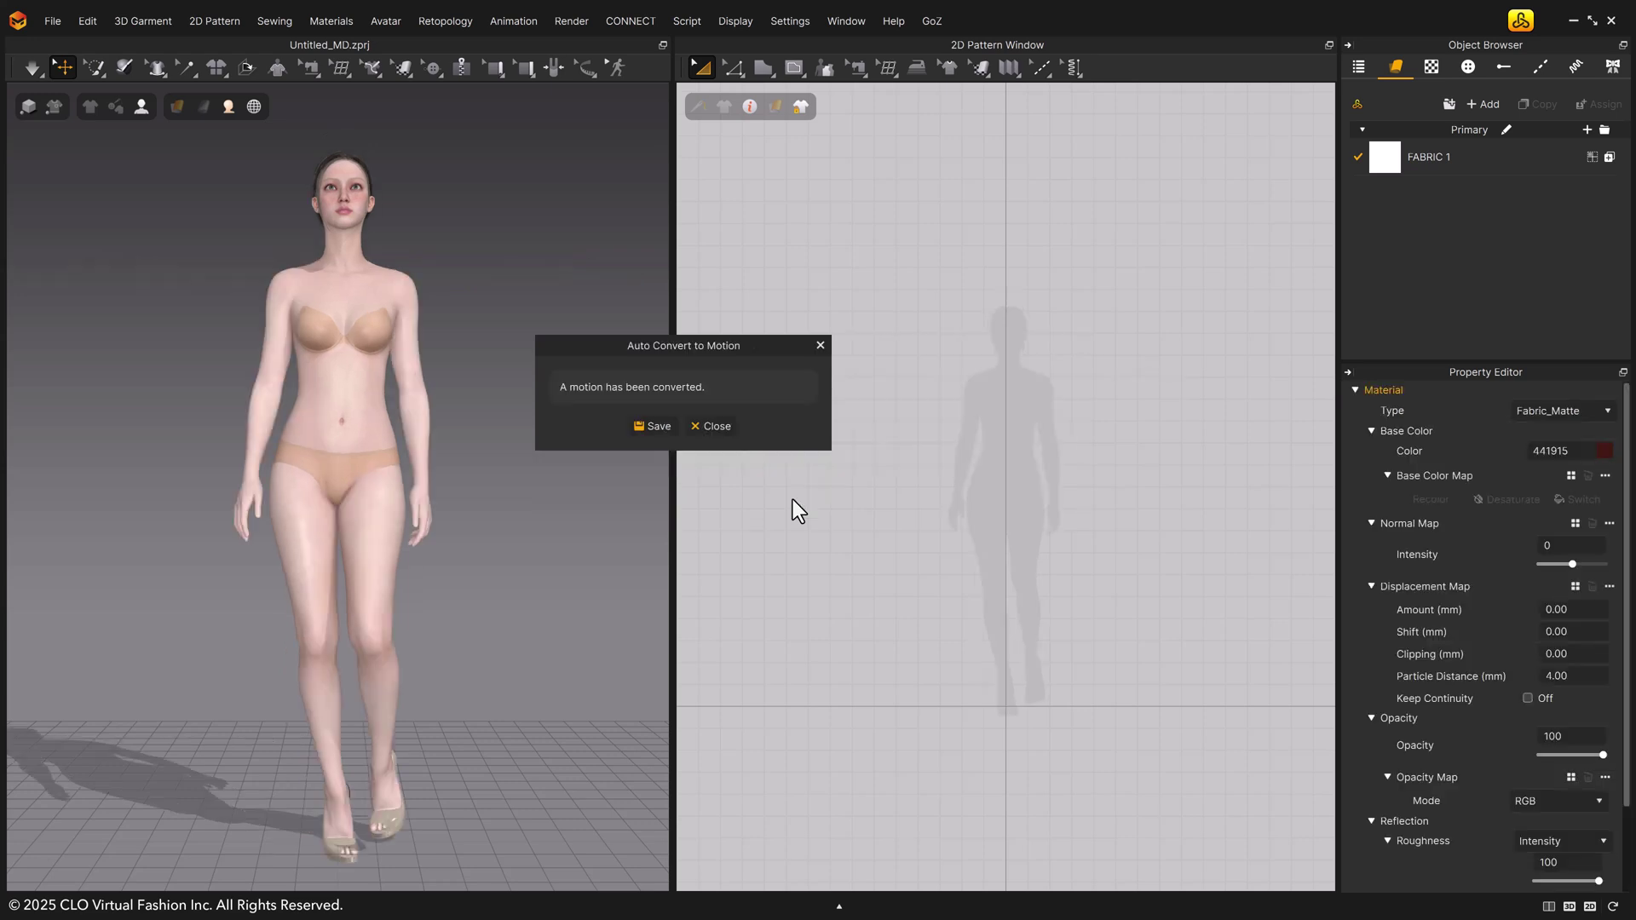
Save the converted motion as 'catwalk' (.mtn) on the Desktop.
left_click(657, 426)
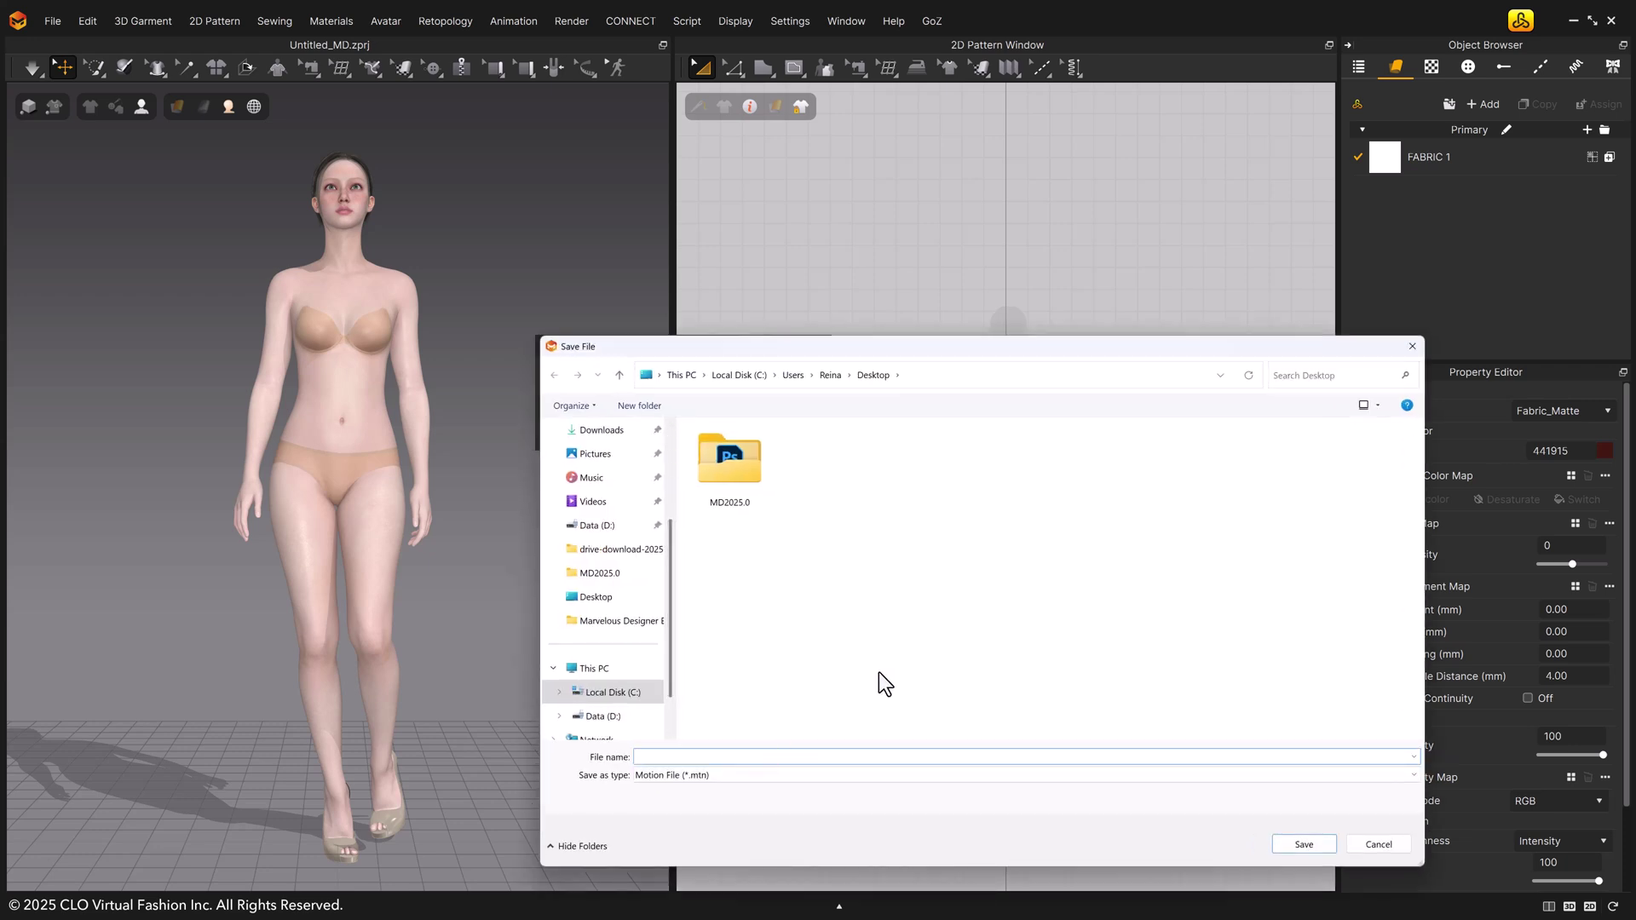
type("catwalk")
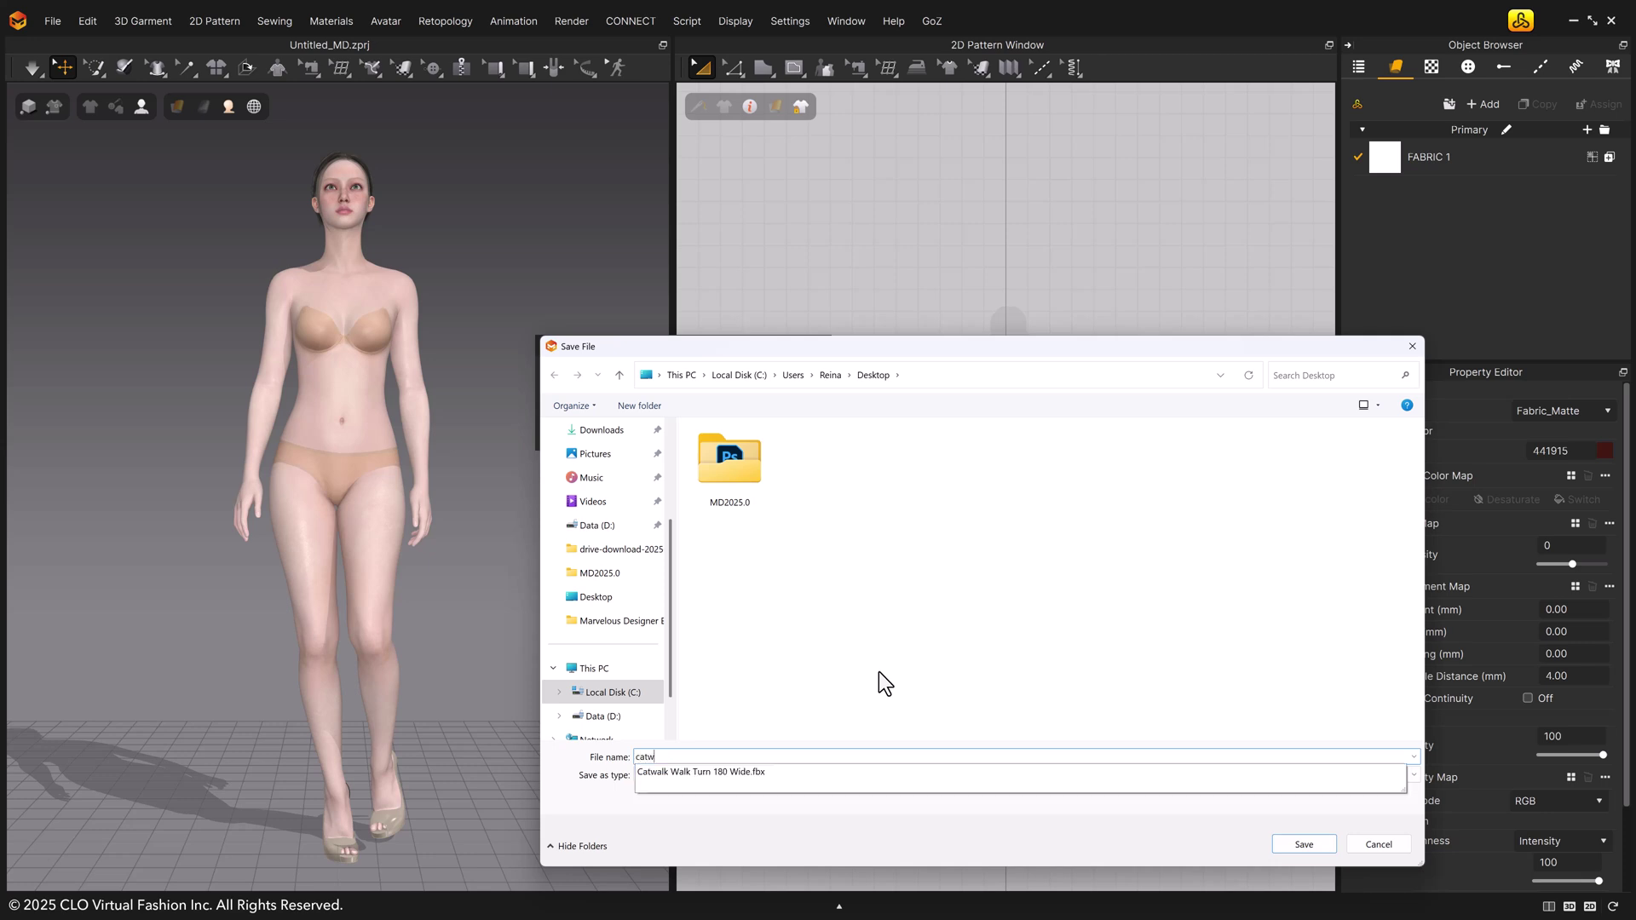
left_click(1322, 840)
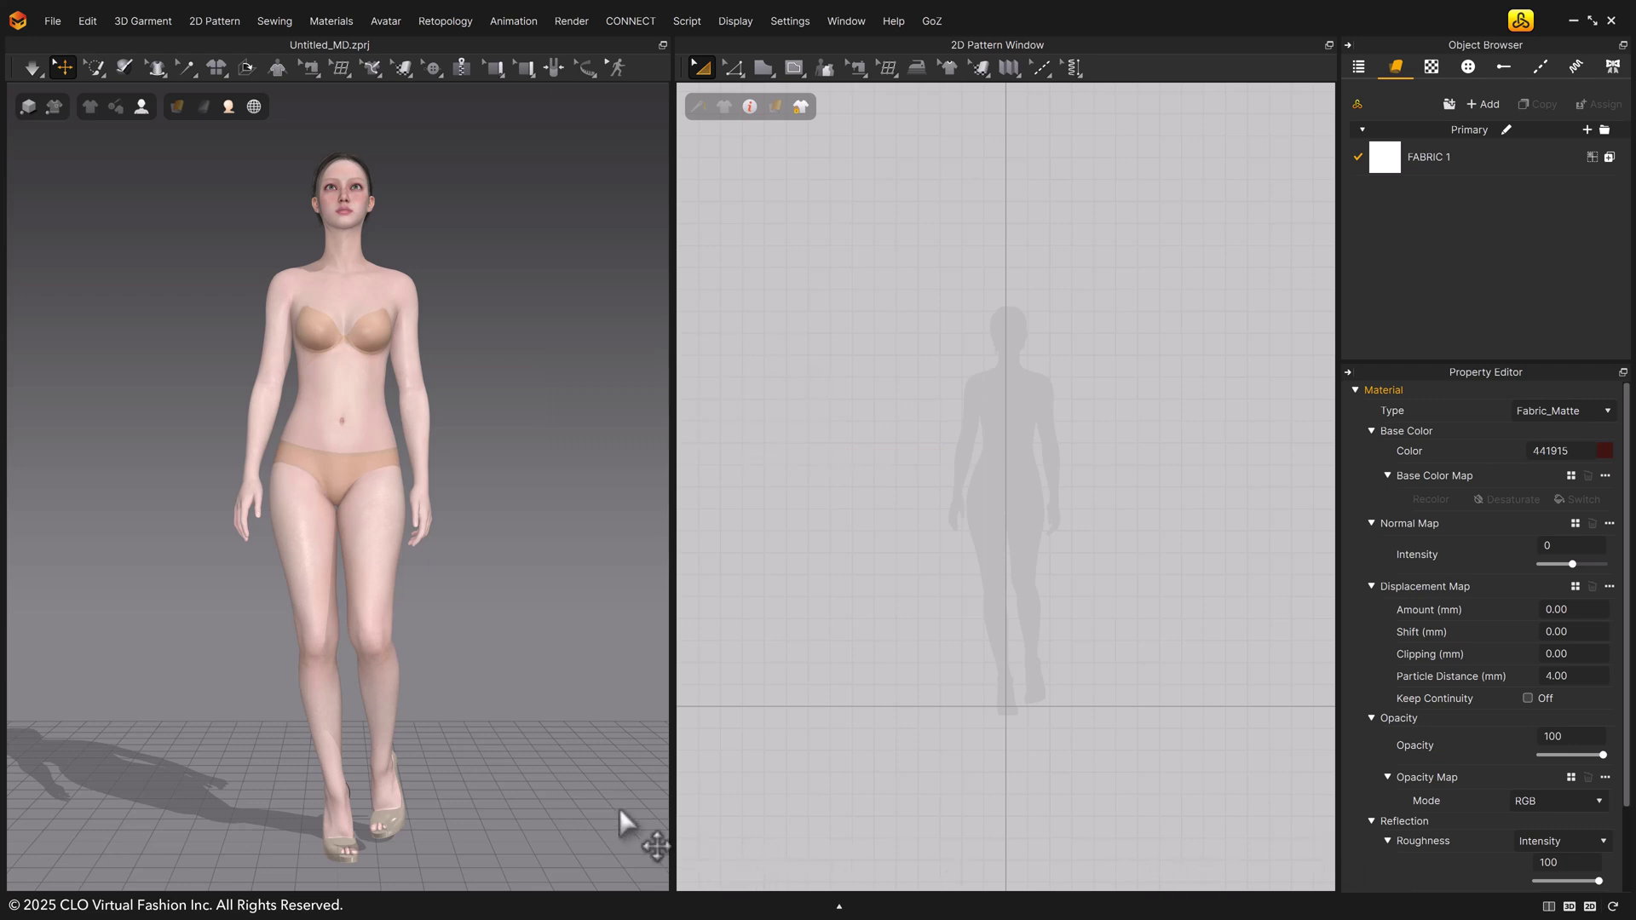
Move the female avatar to the ground and deselect her.
left_click(322, 381)
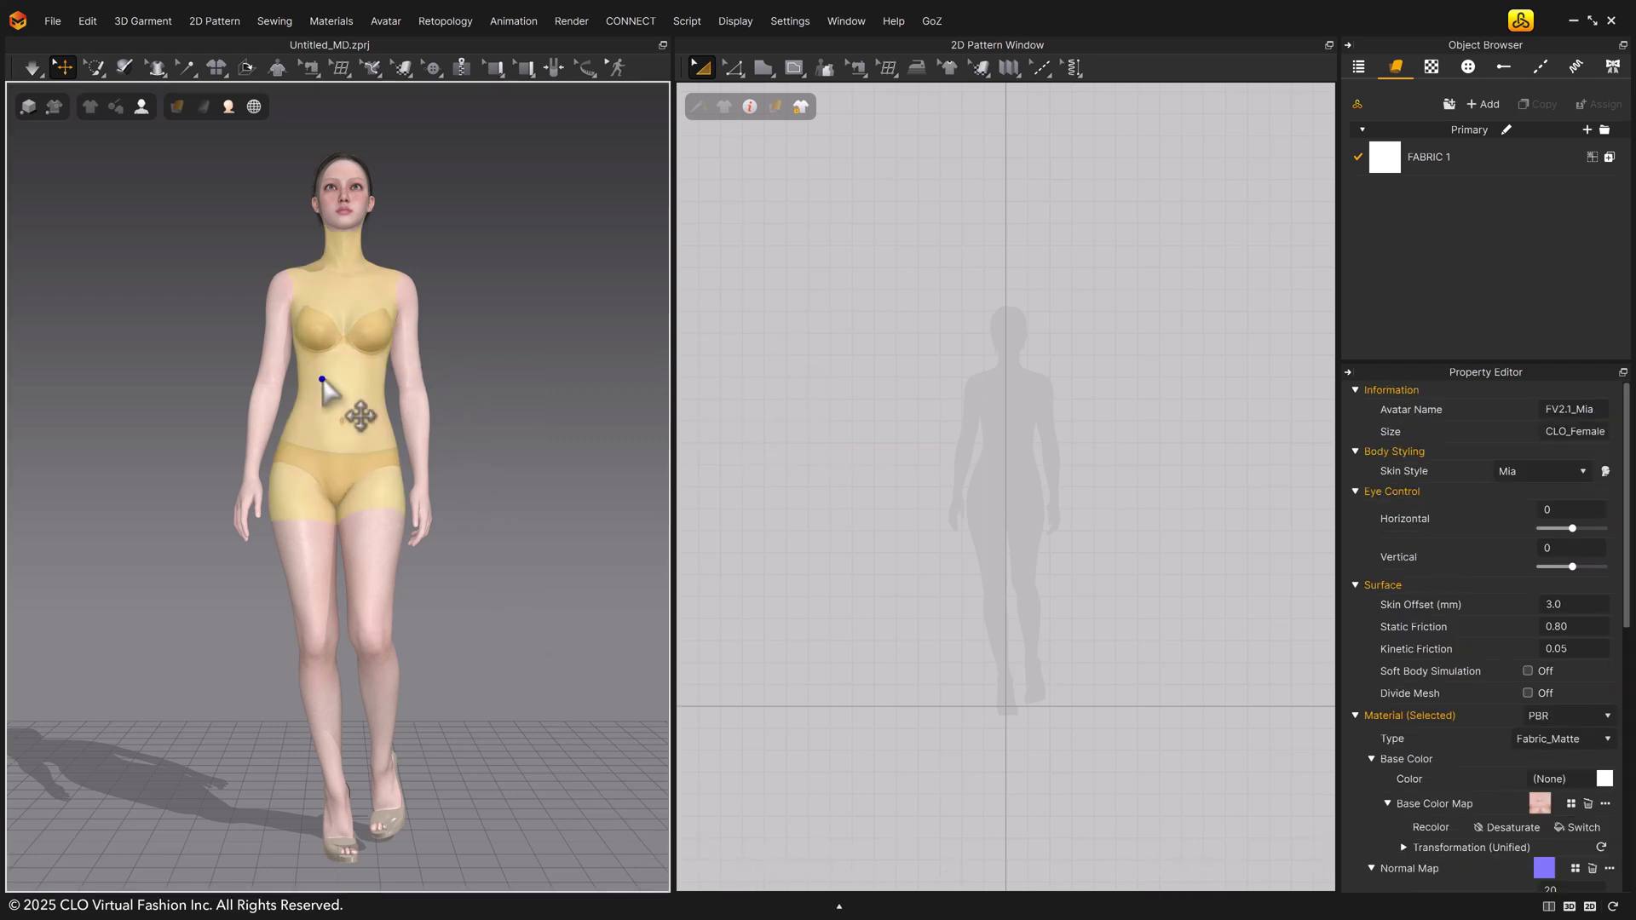
right_click(321, 380)
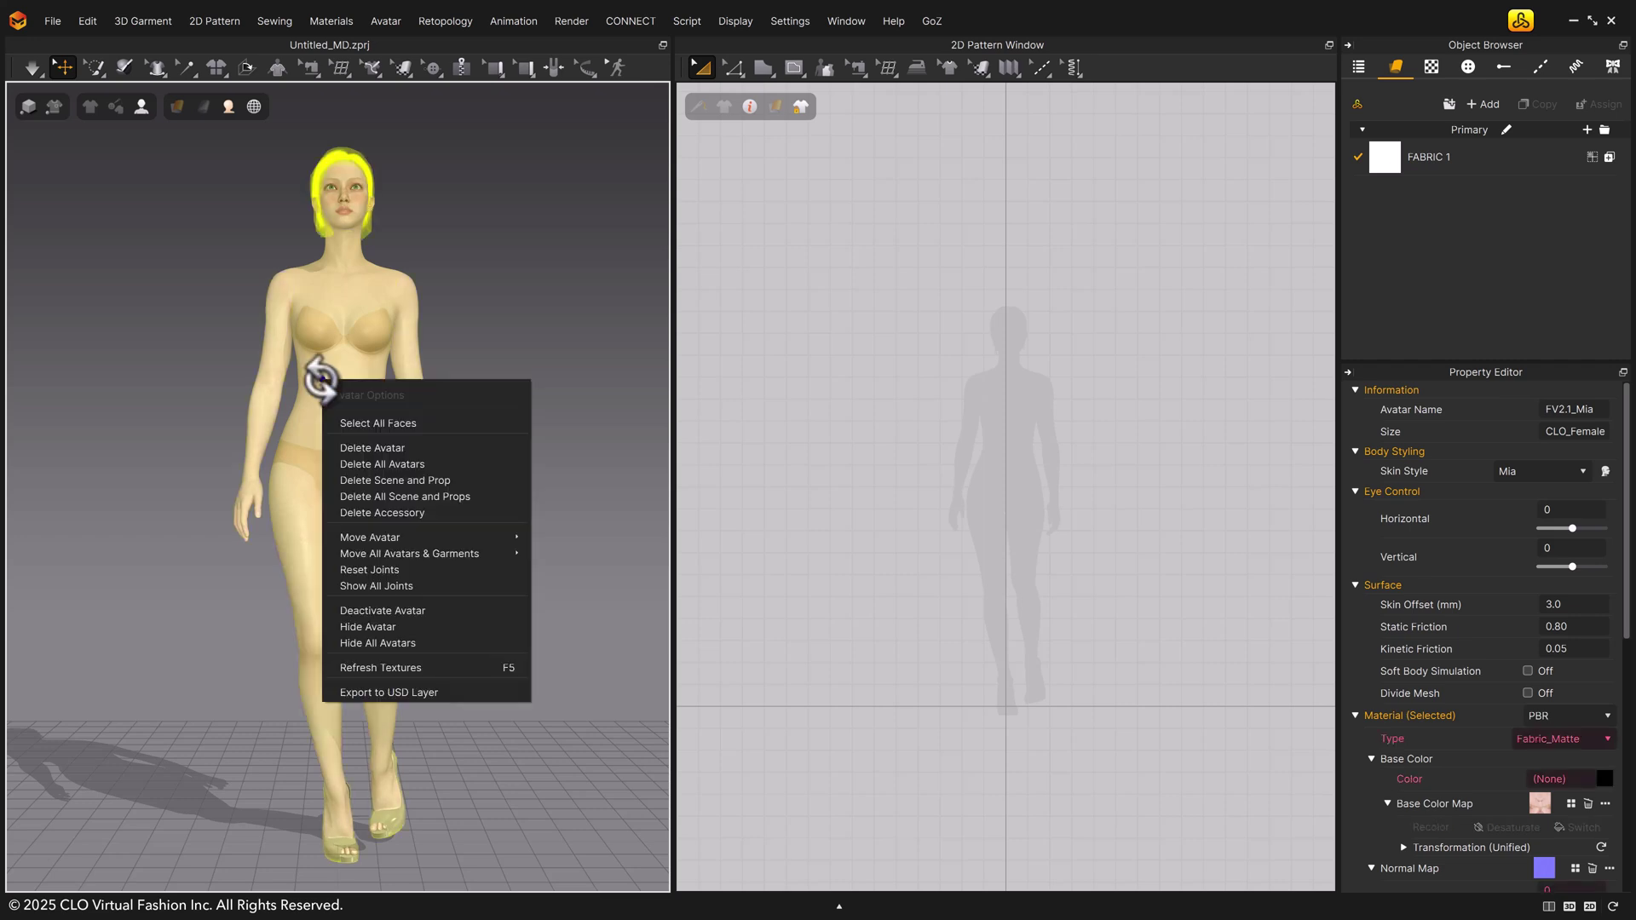
mouse_move(503, 537)
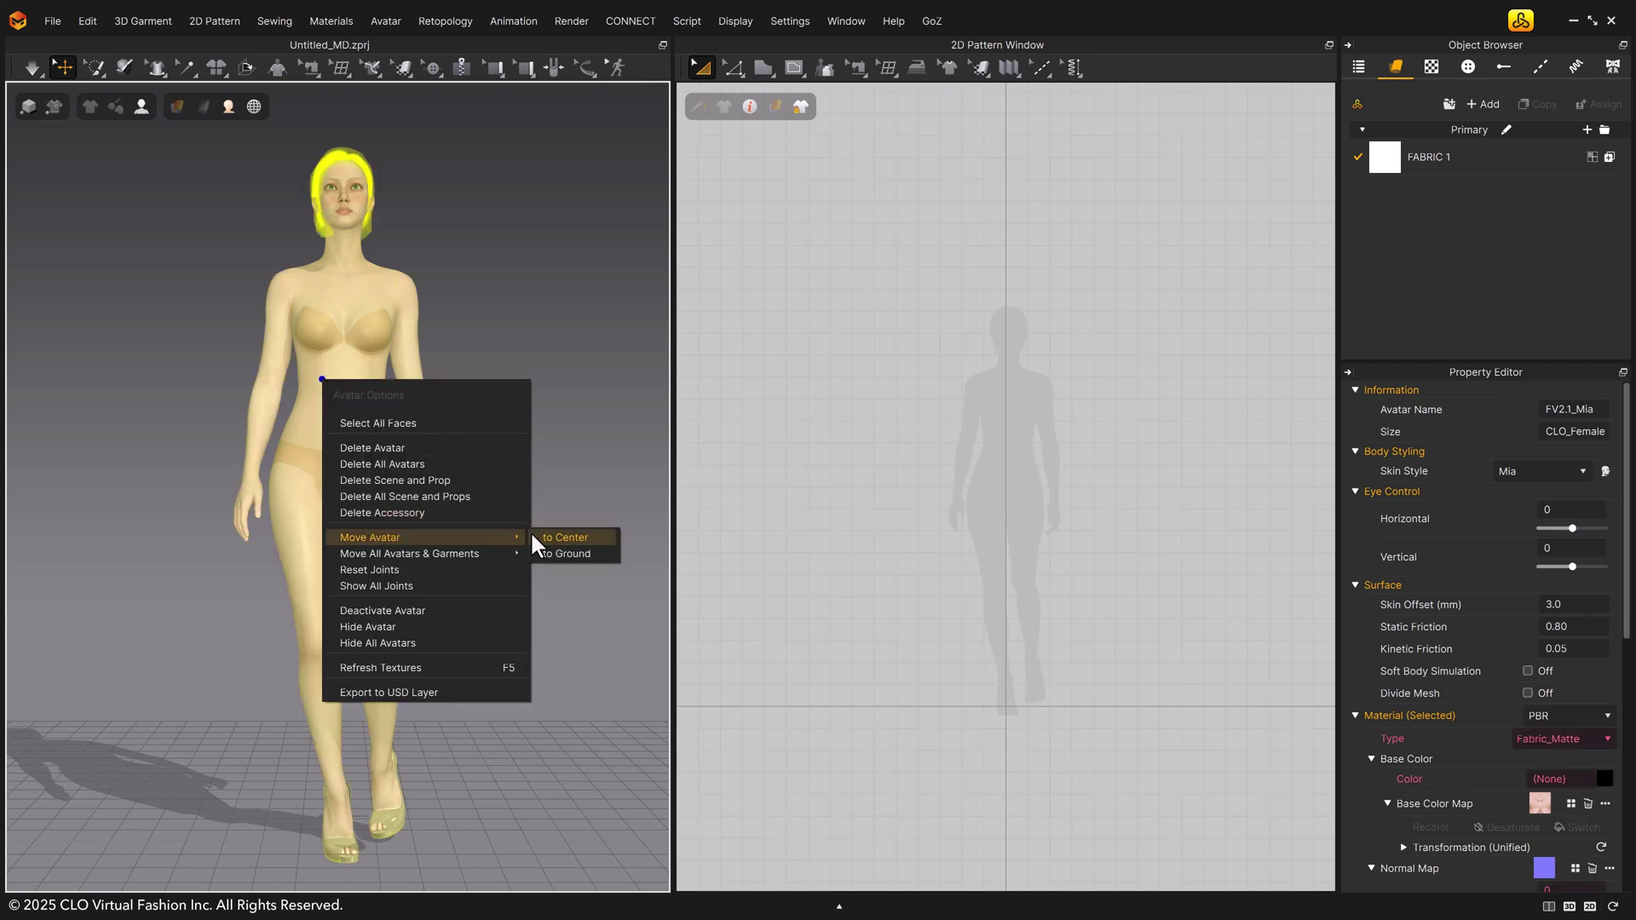
left_click(597, 554)
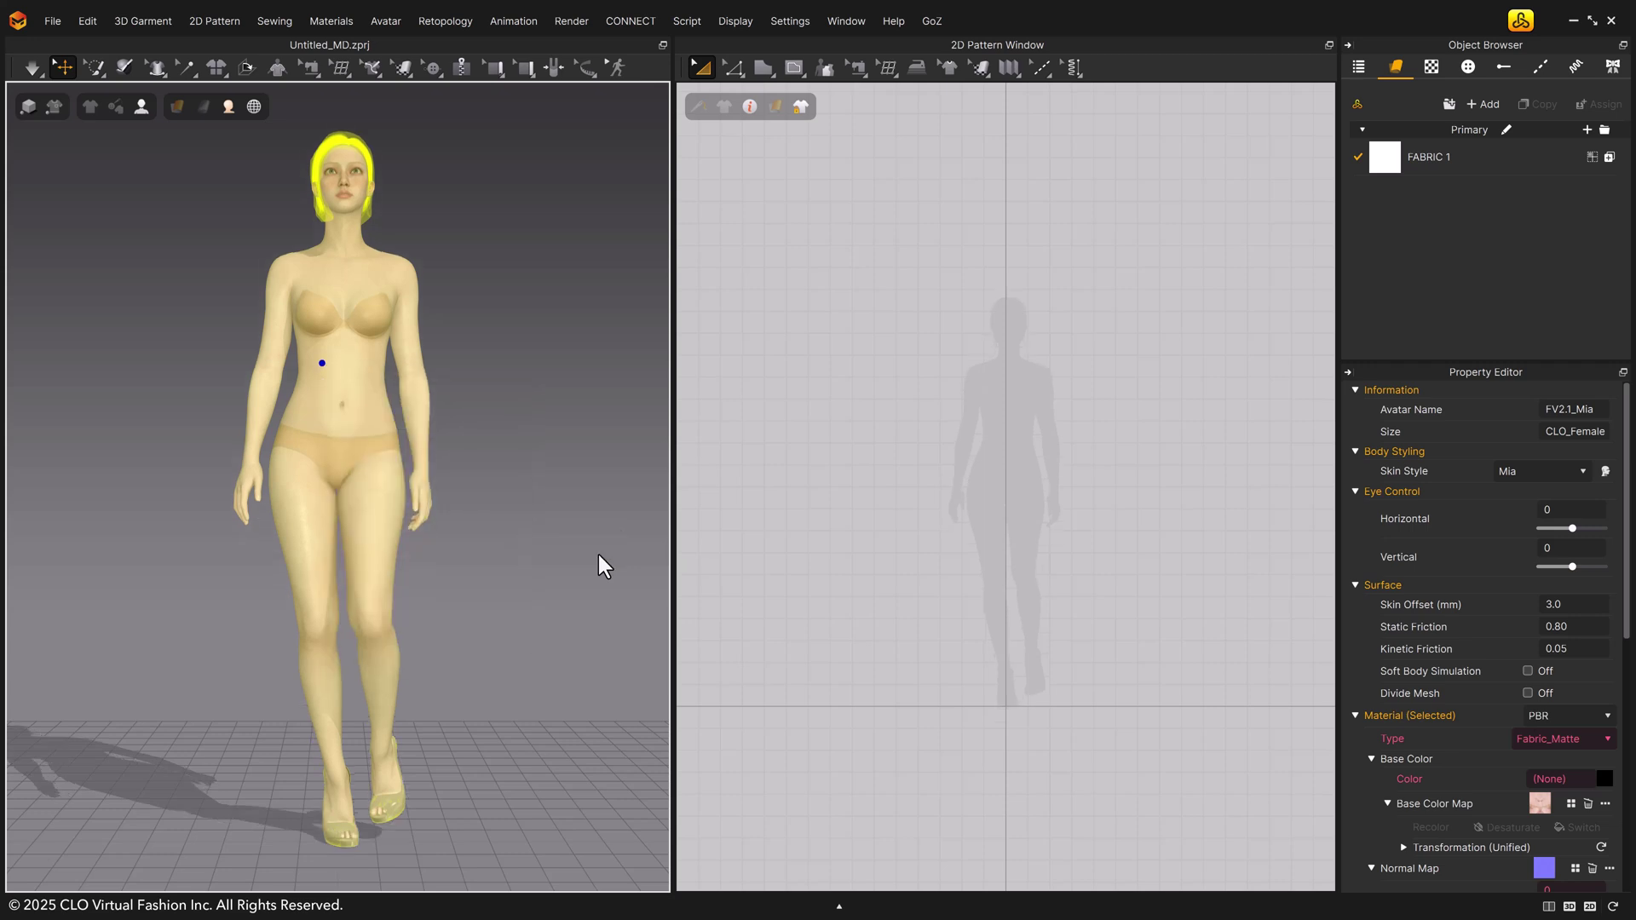
left_click(599, 555)
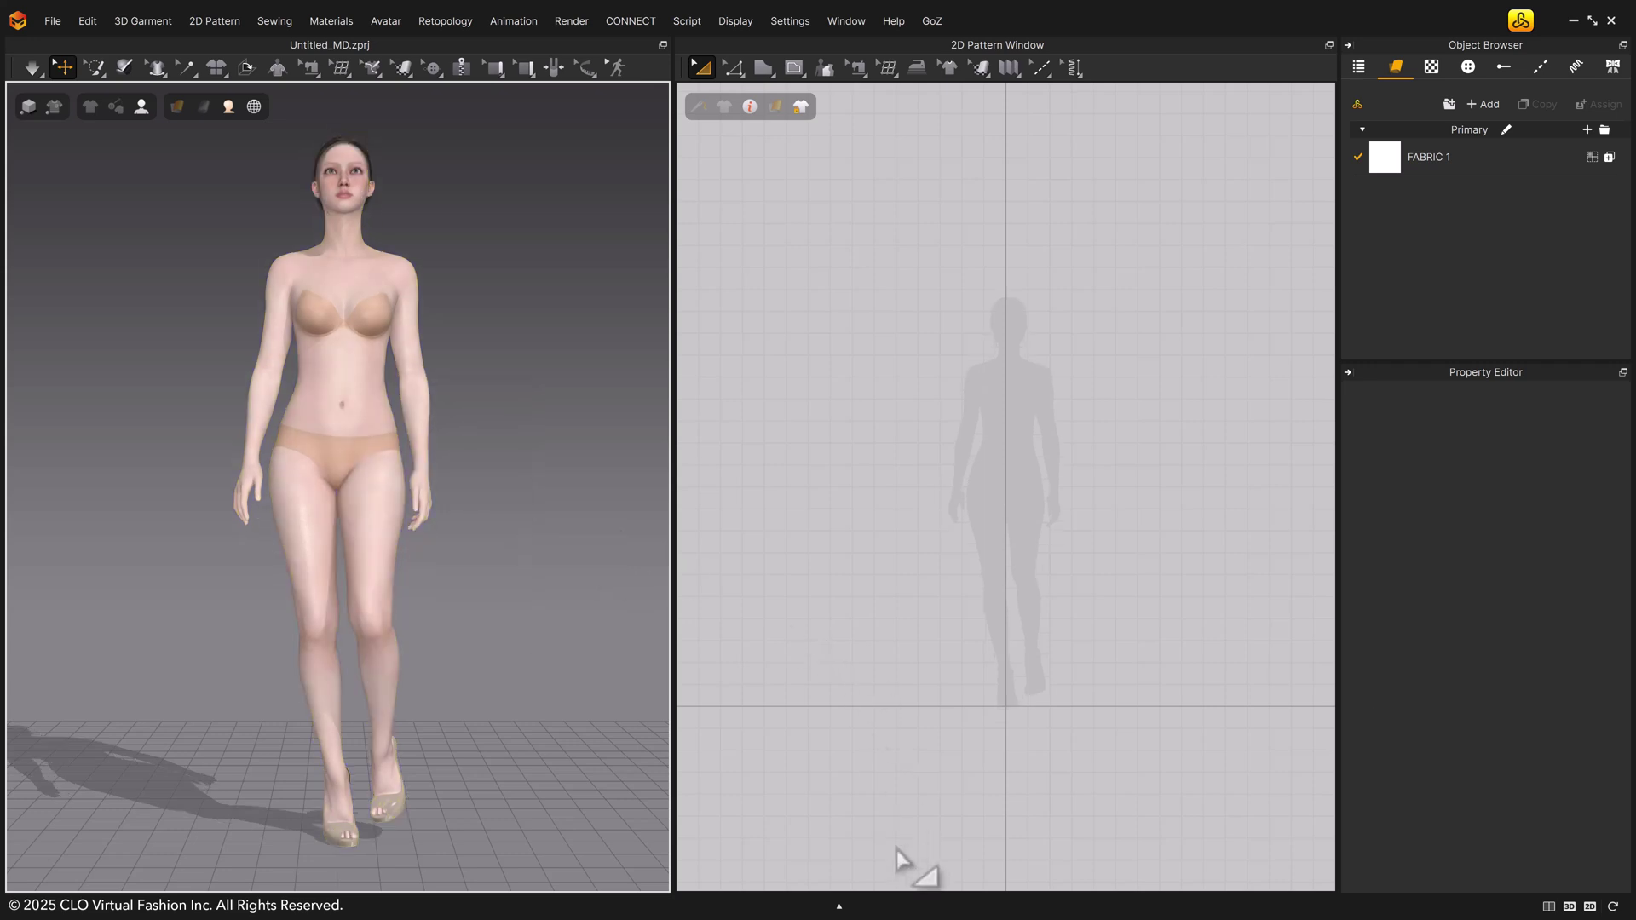
Open the Animation Editor, clamp the range to the 178 active frames, and play it.
left_click(839, 906)
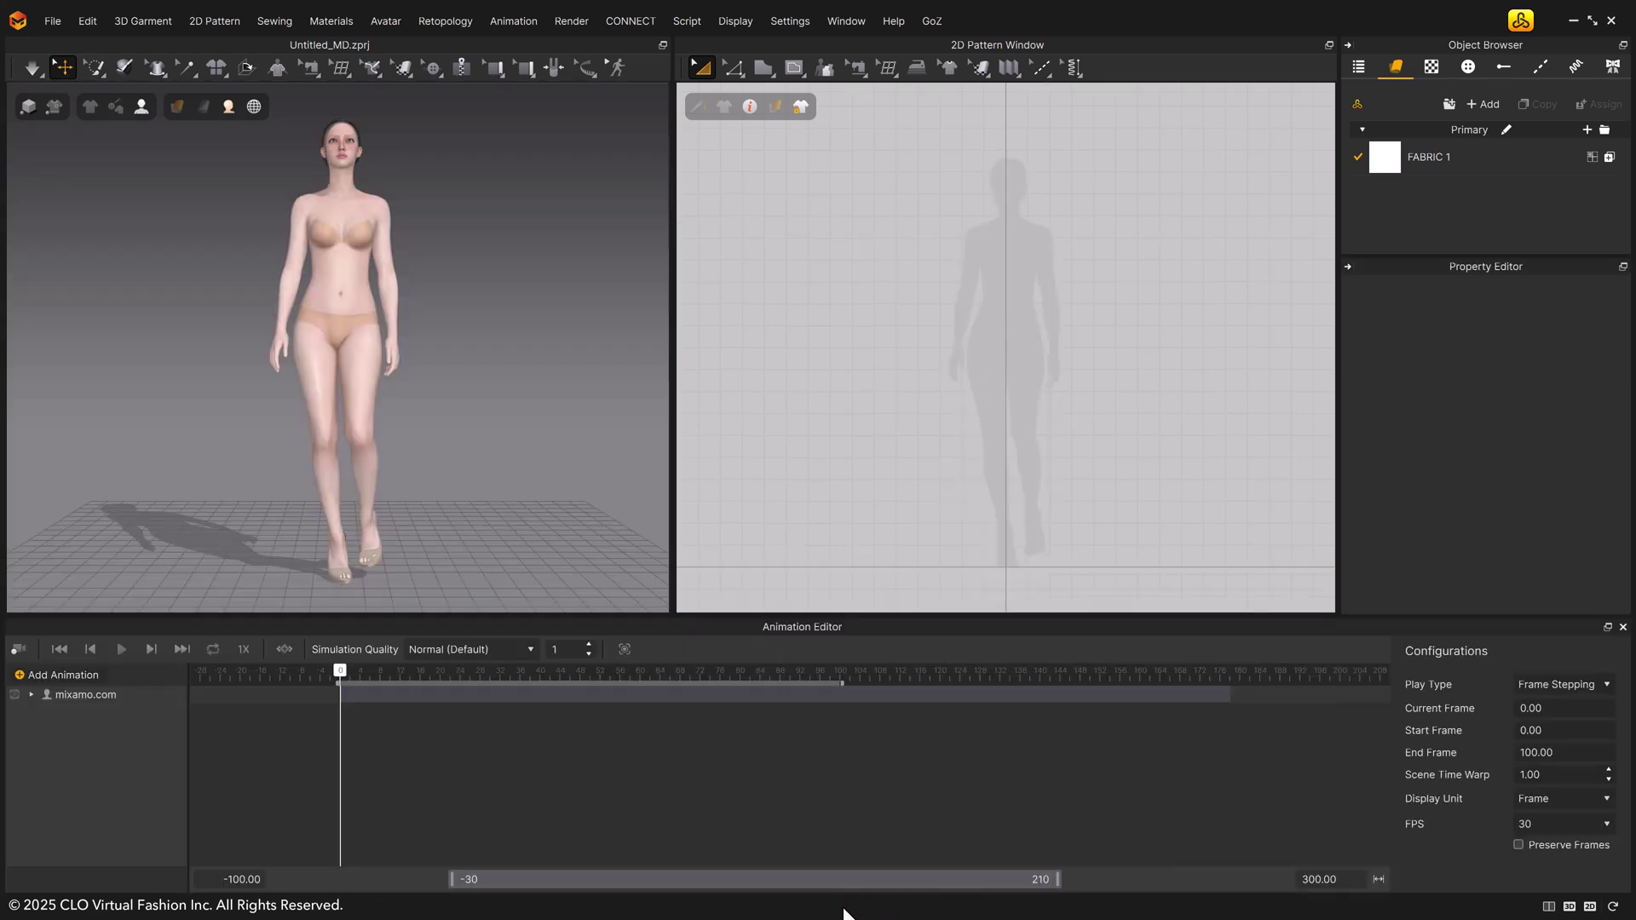
right_click(719, 685)
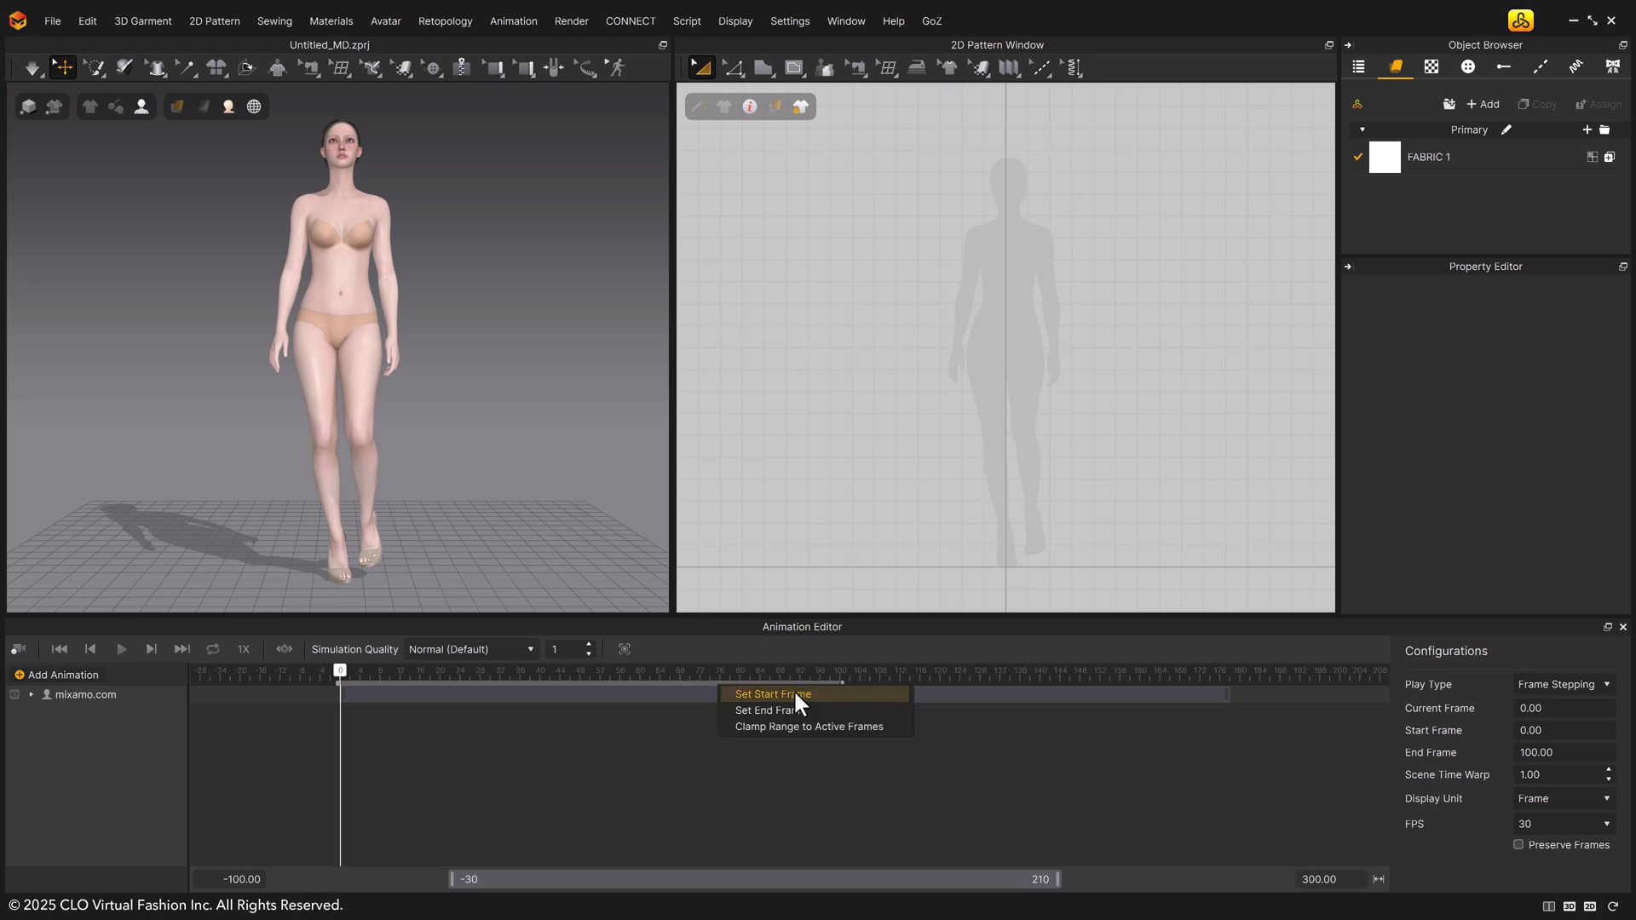
left_click(869, 730)
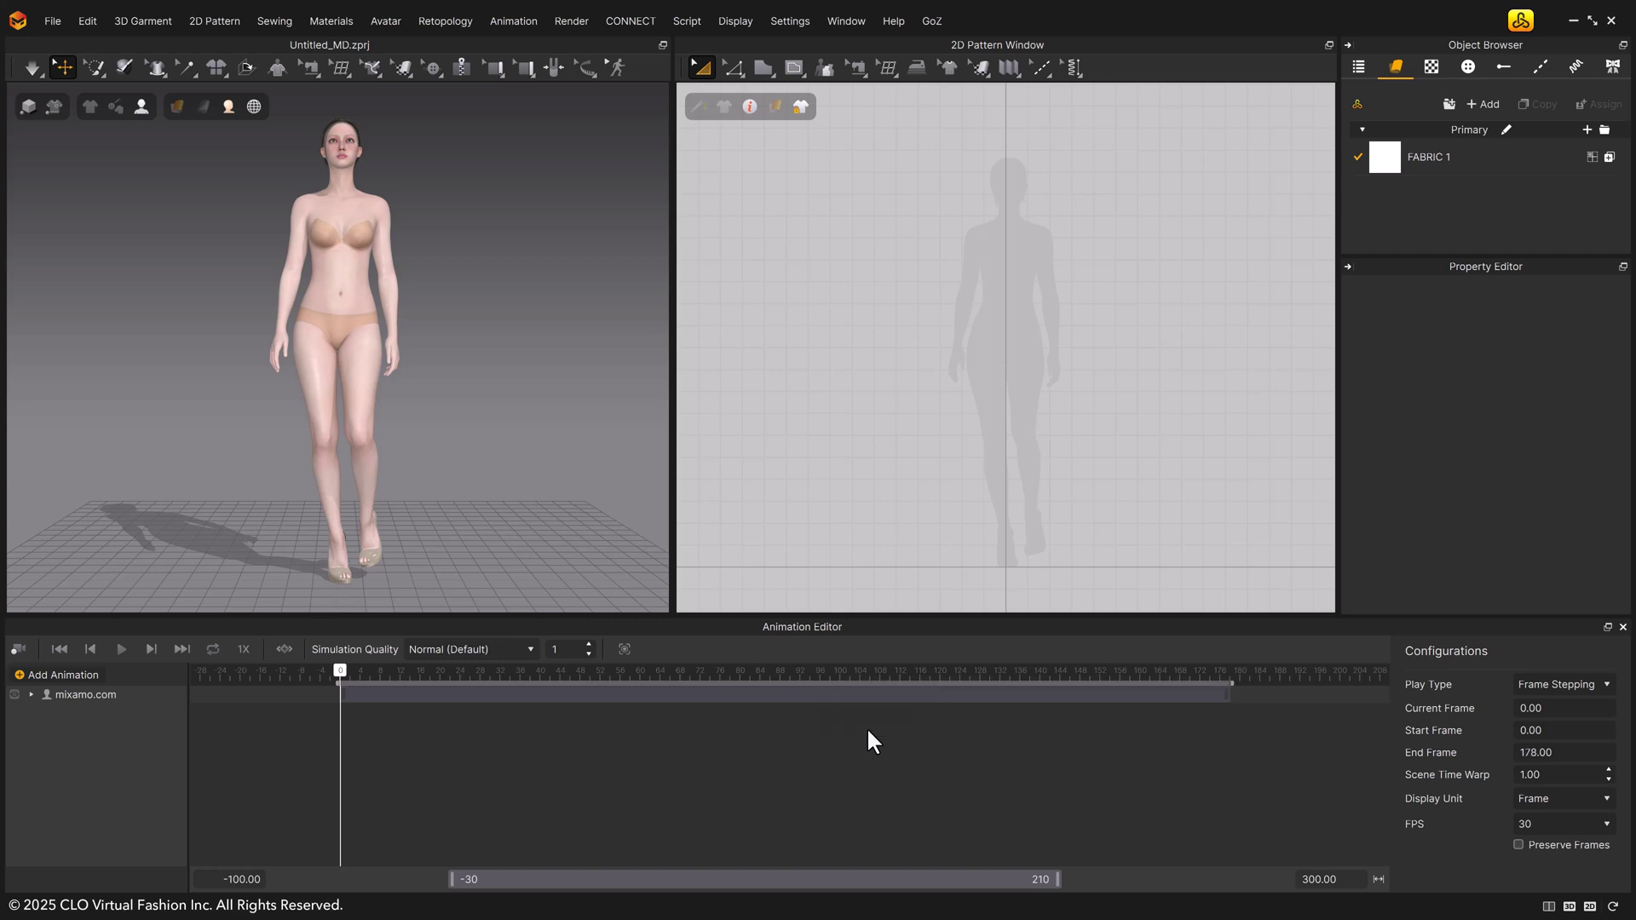
left_click(121, 650)
scroll(385, 430, "down", 5)
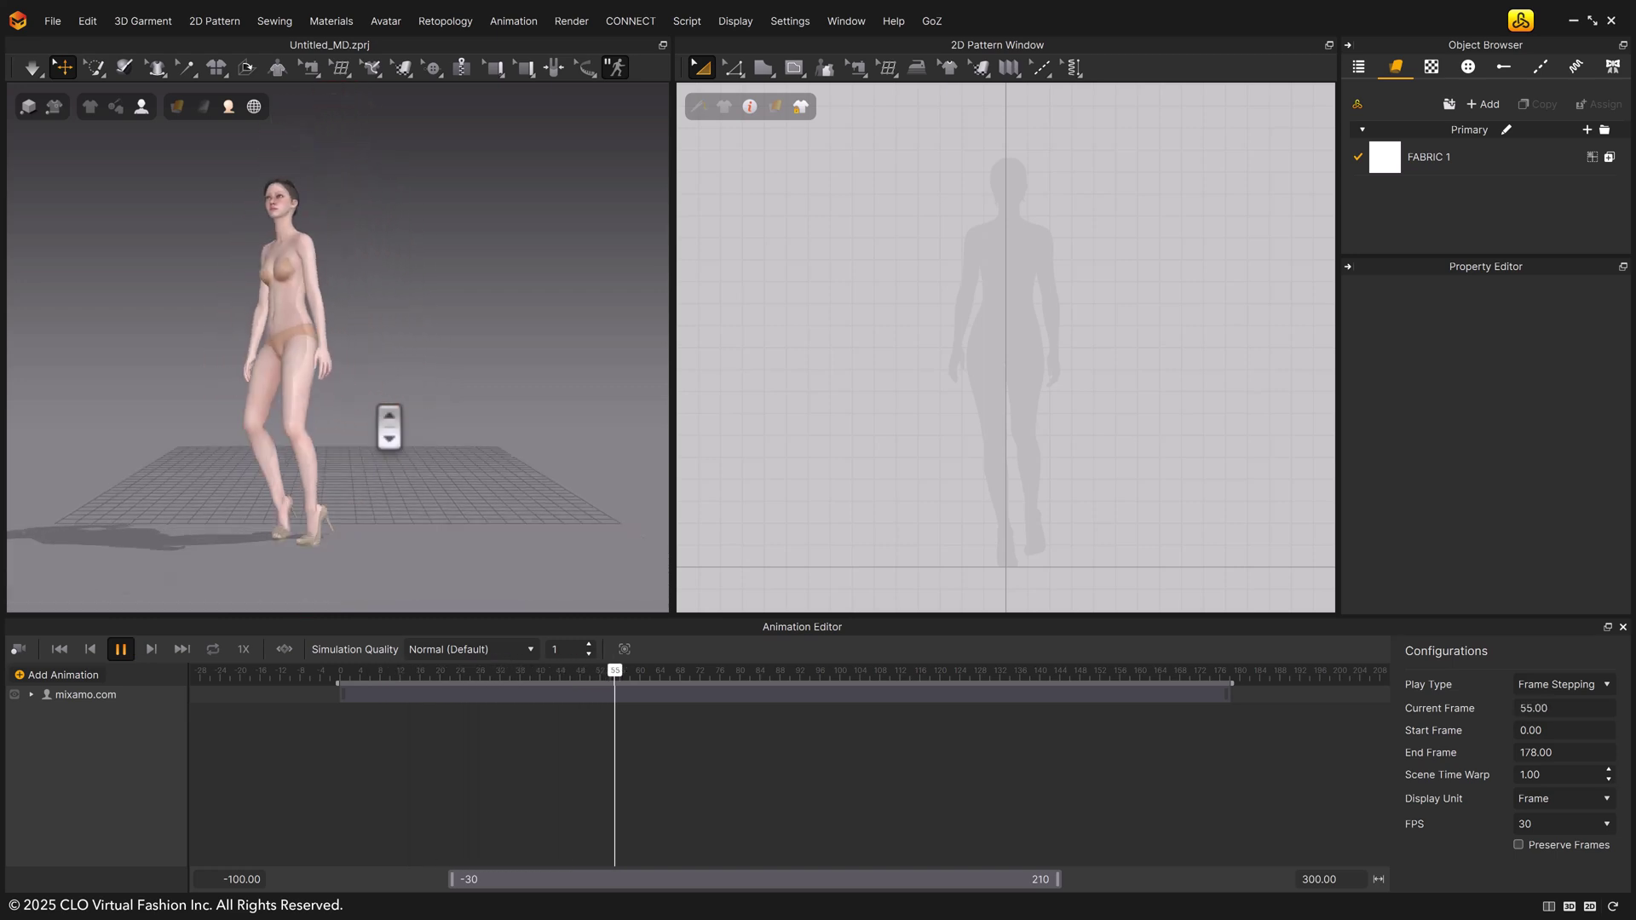
scroll(385, 431, "down", 2)
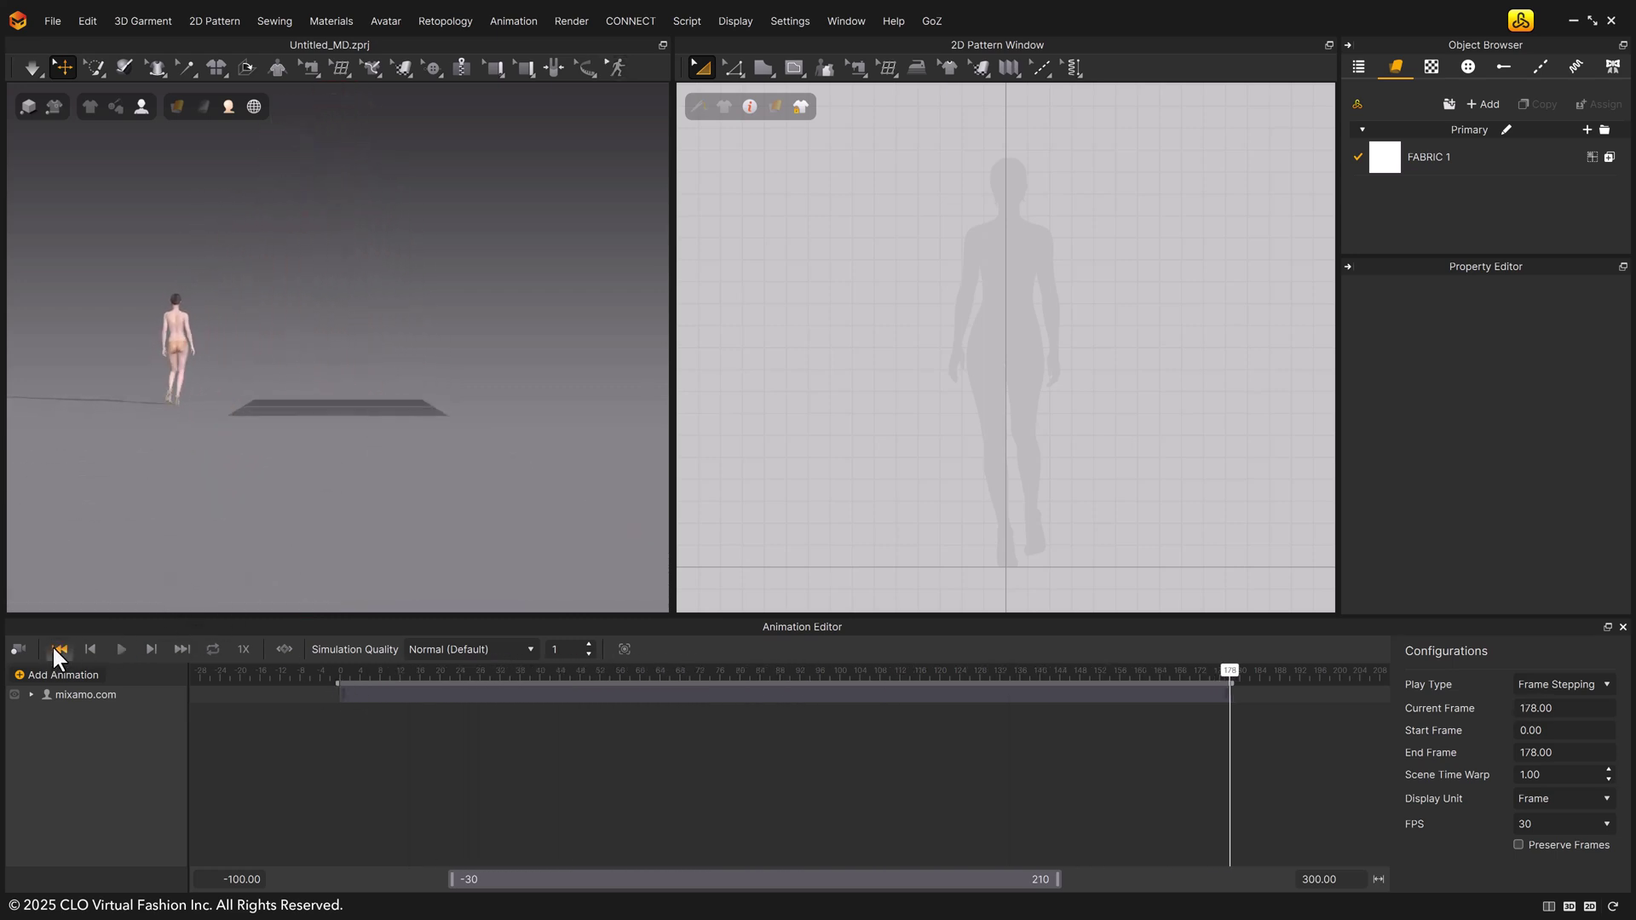
Rewind to the first frame and replay the catwalk with Play Type set to Real Time.
left_click(90, 650)
left_click(1605, 685)
left_click(1566, 717)
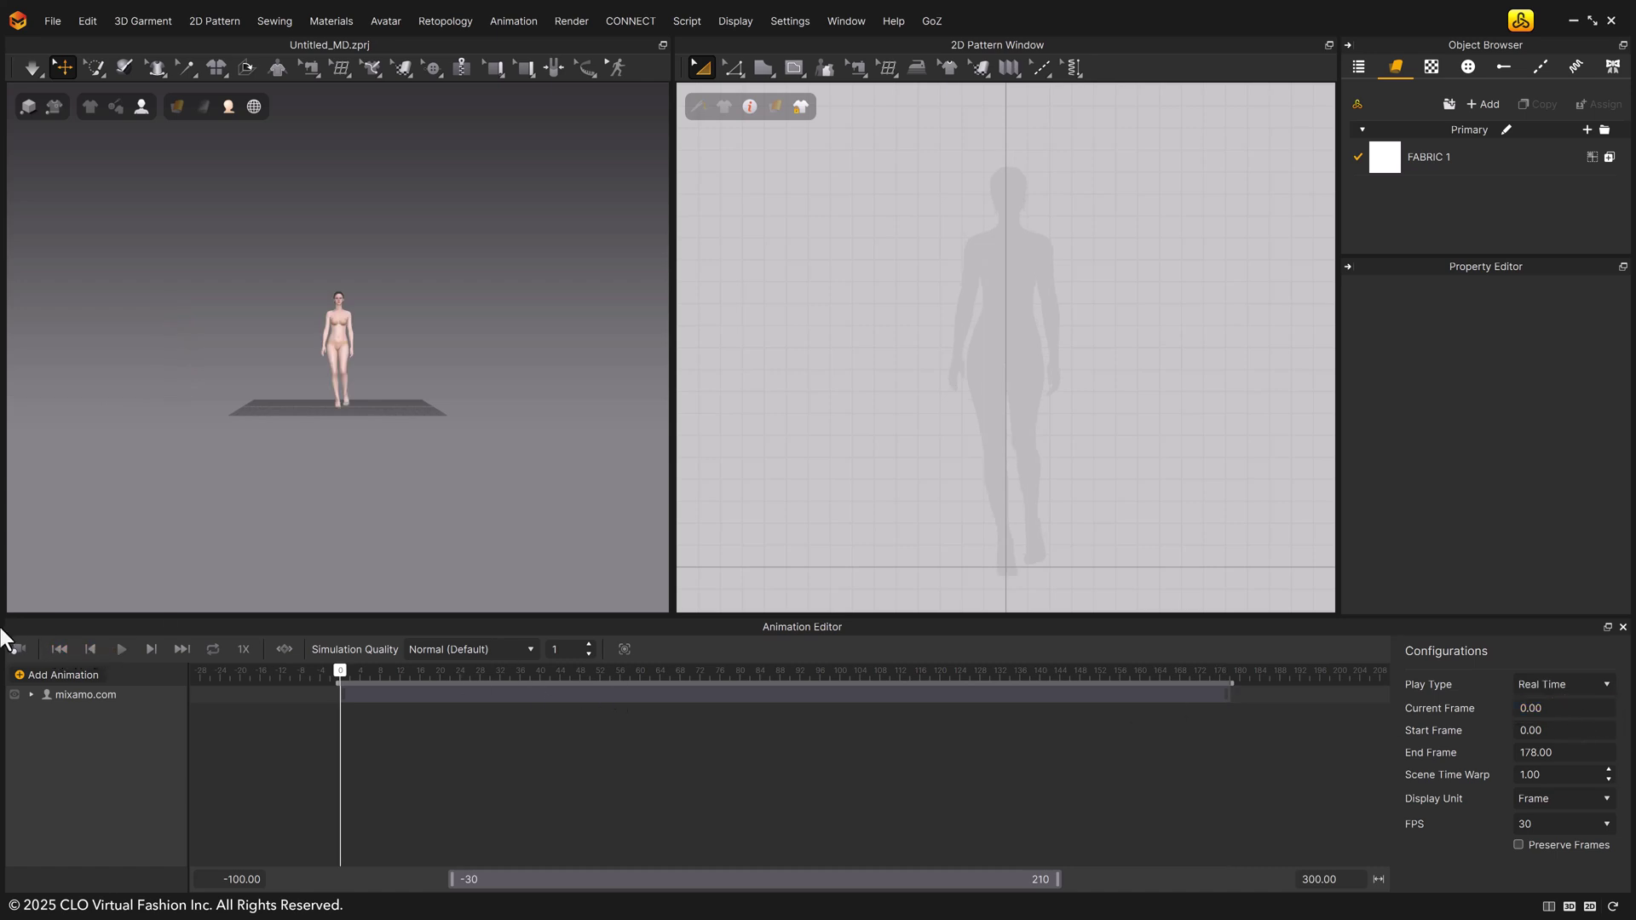
left_click(120, 648)
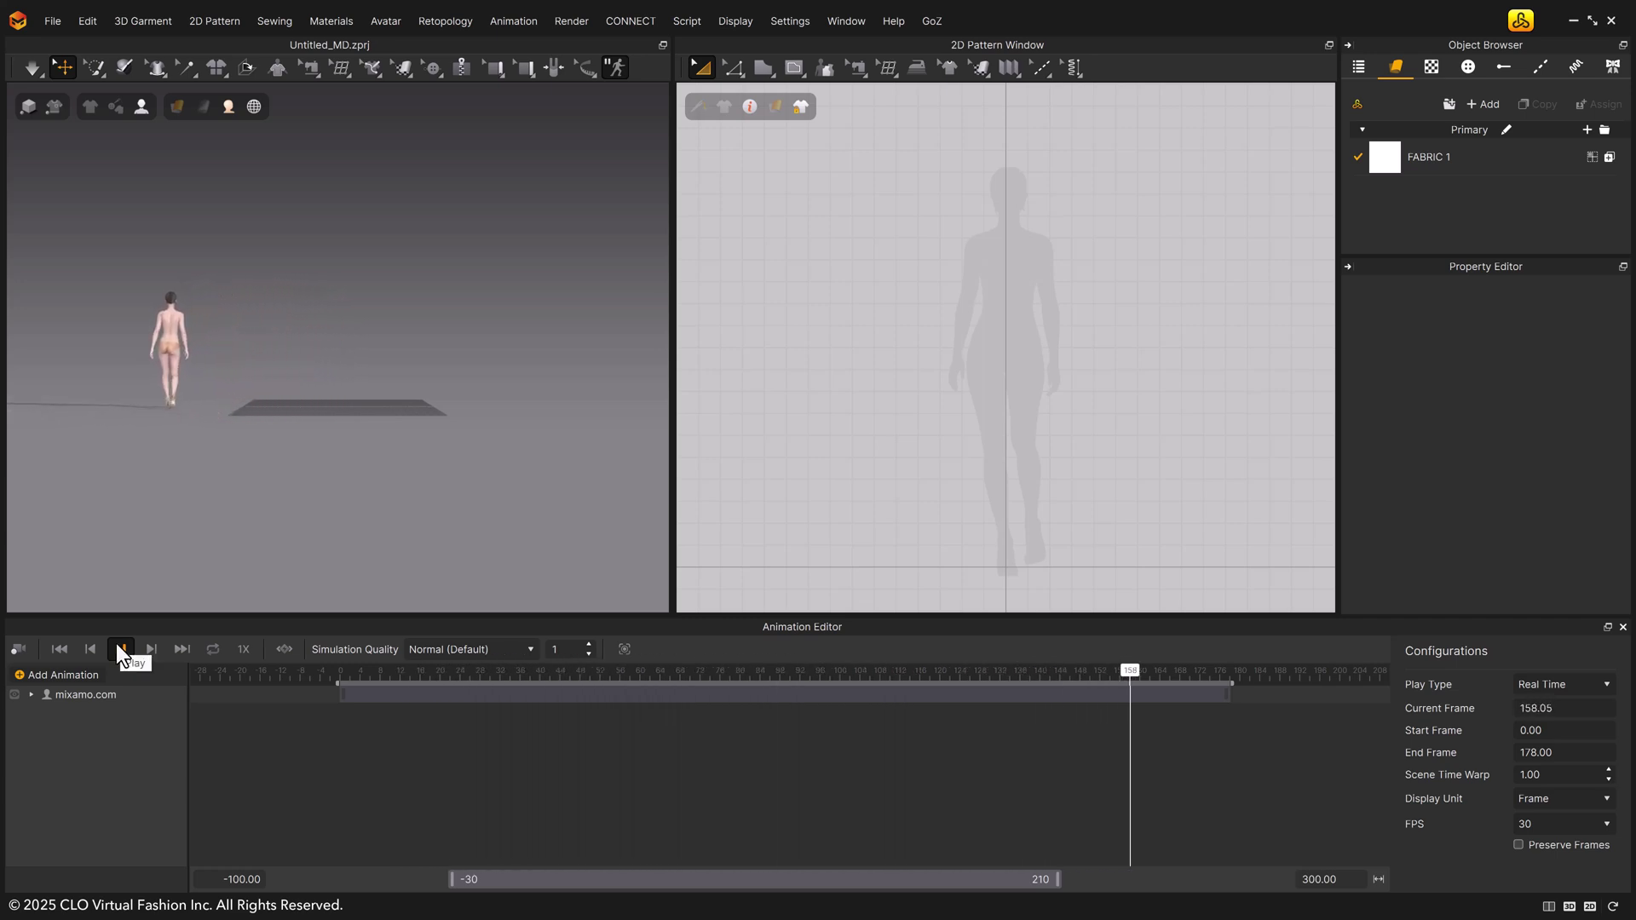
Return the animation to frame 0 and frame the avatar in the viewport.
left_click(60, 649)
right_click_drag(347, 431, 322, 517)
scroll(324, 511, "up", 5)
middle_click_drag(423, 464, 508, 282)
Add the dress garment file to the scene, adding only the garment.
left_click(49, 21)
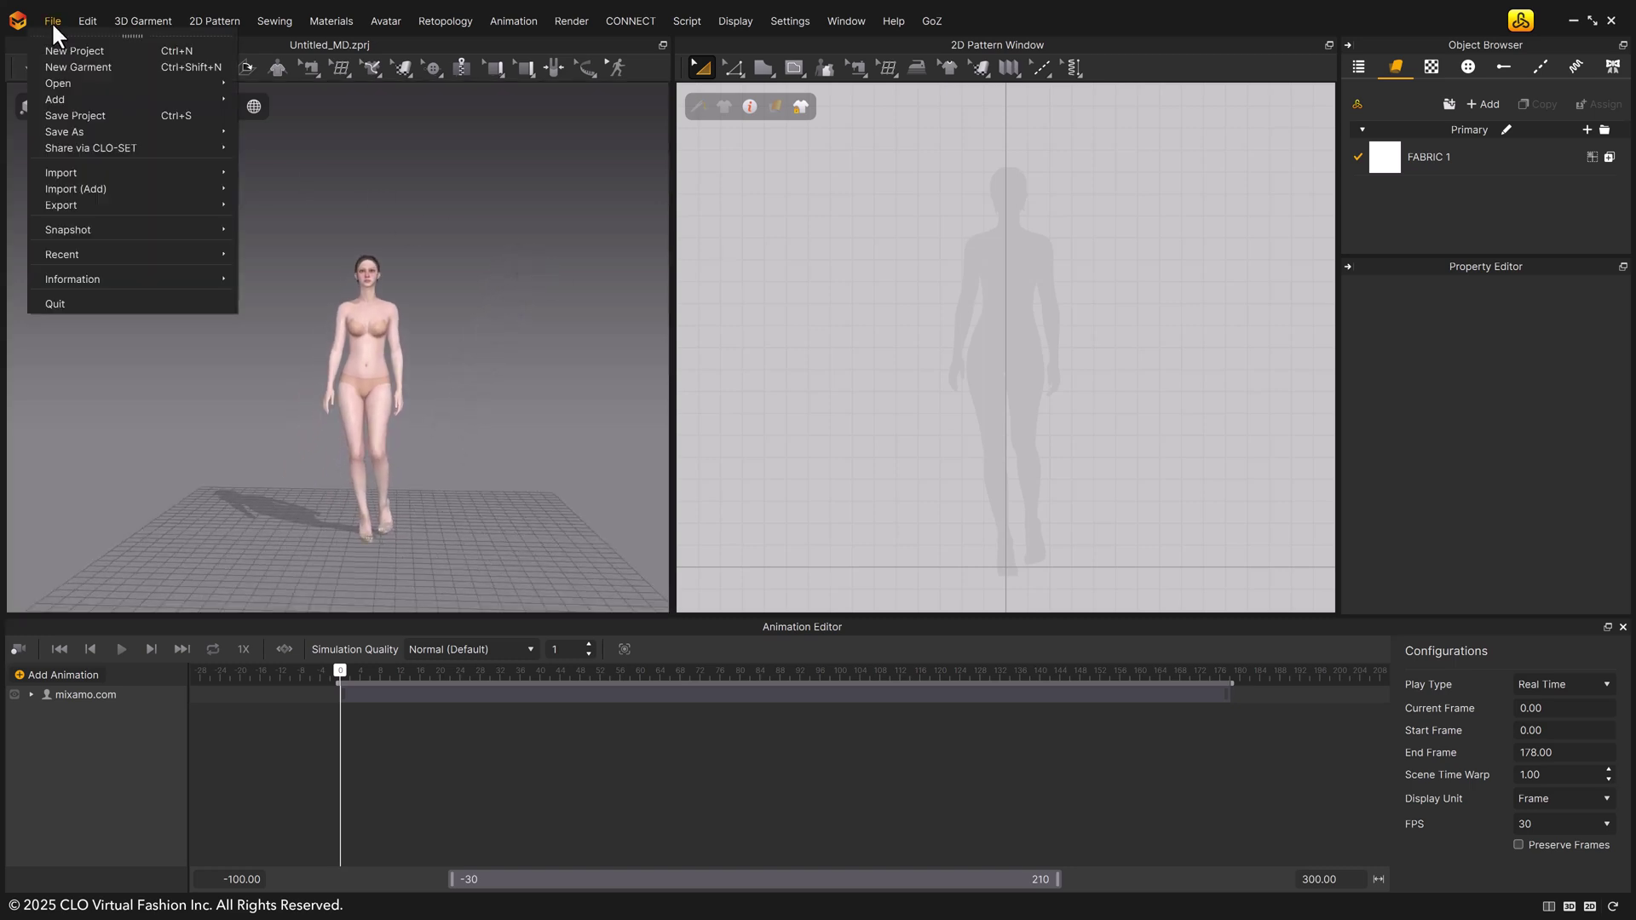
mouse_move(65, 97)
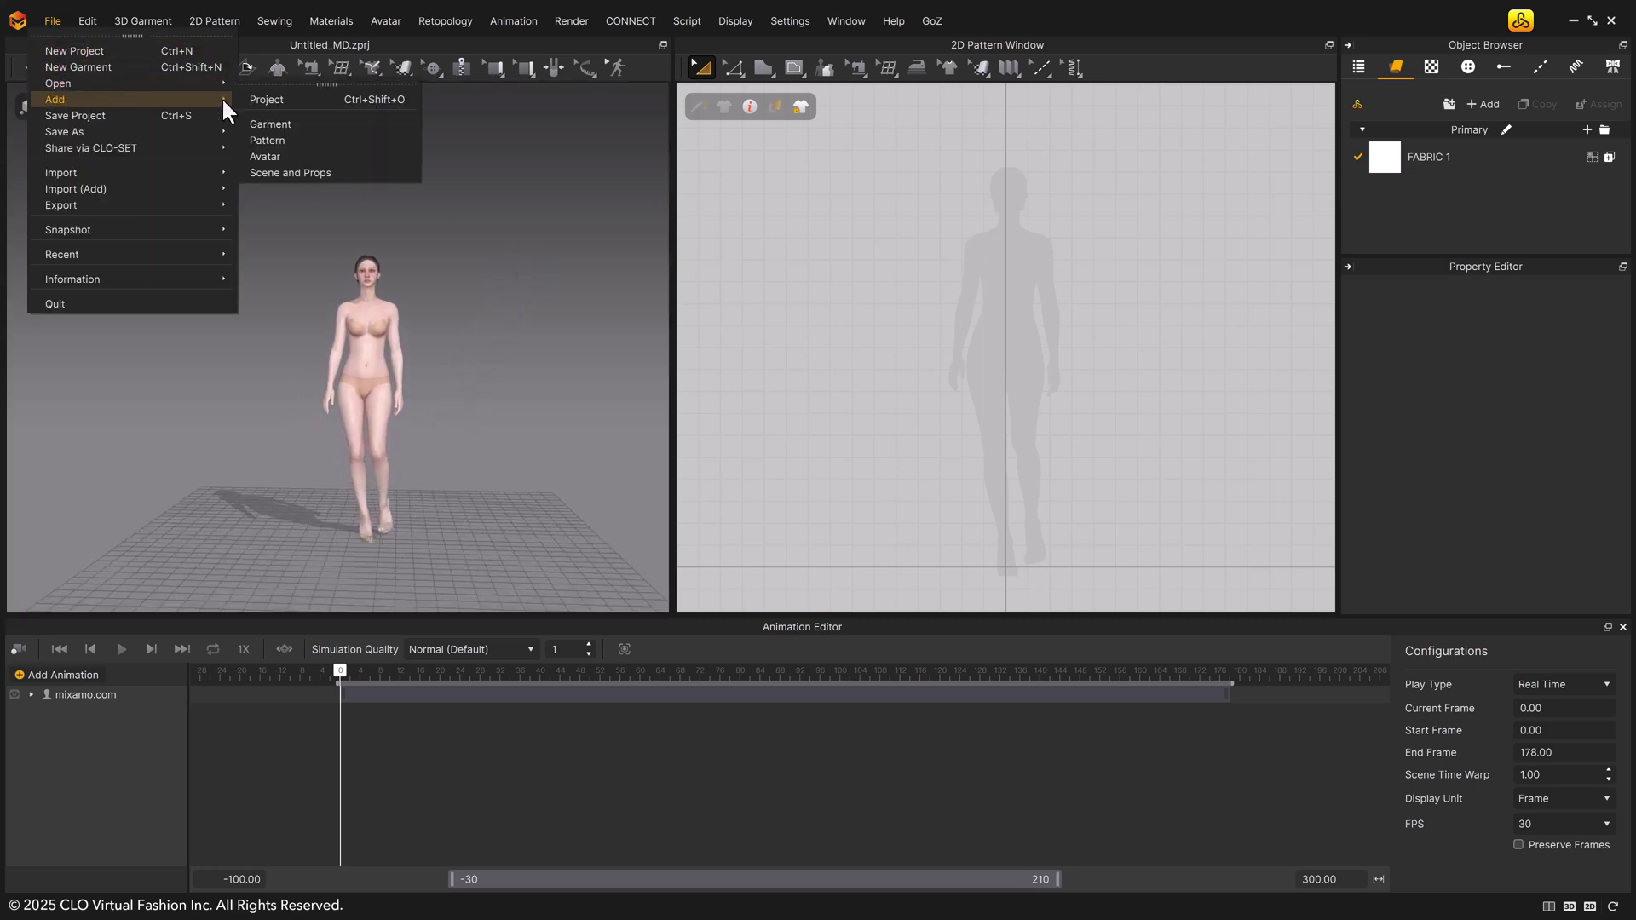
left_click(316, 122)
left_click(765, 513)
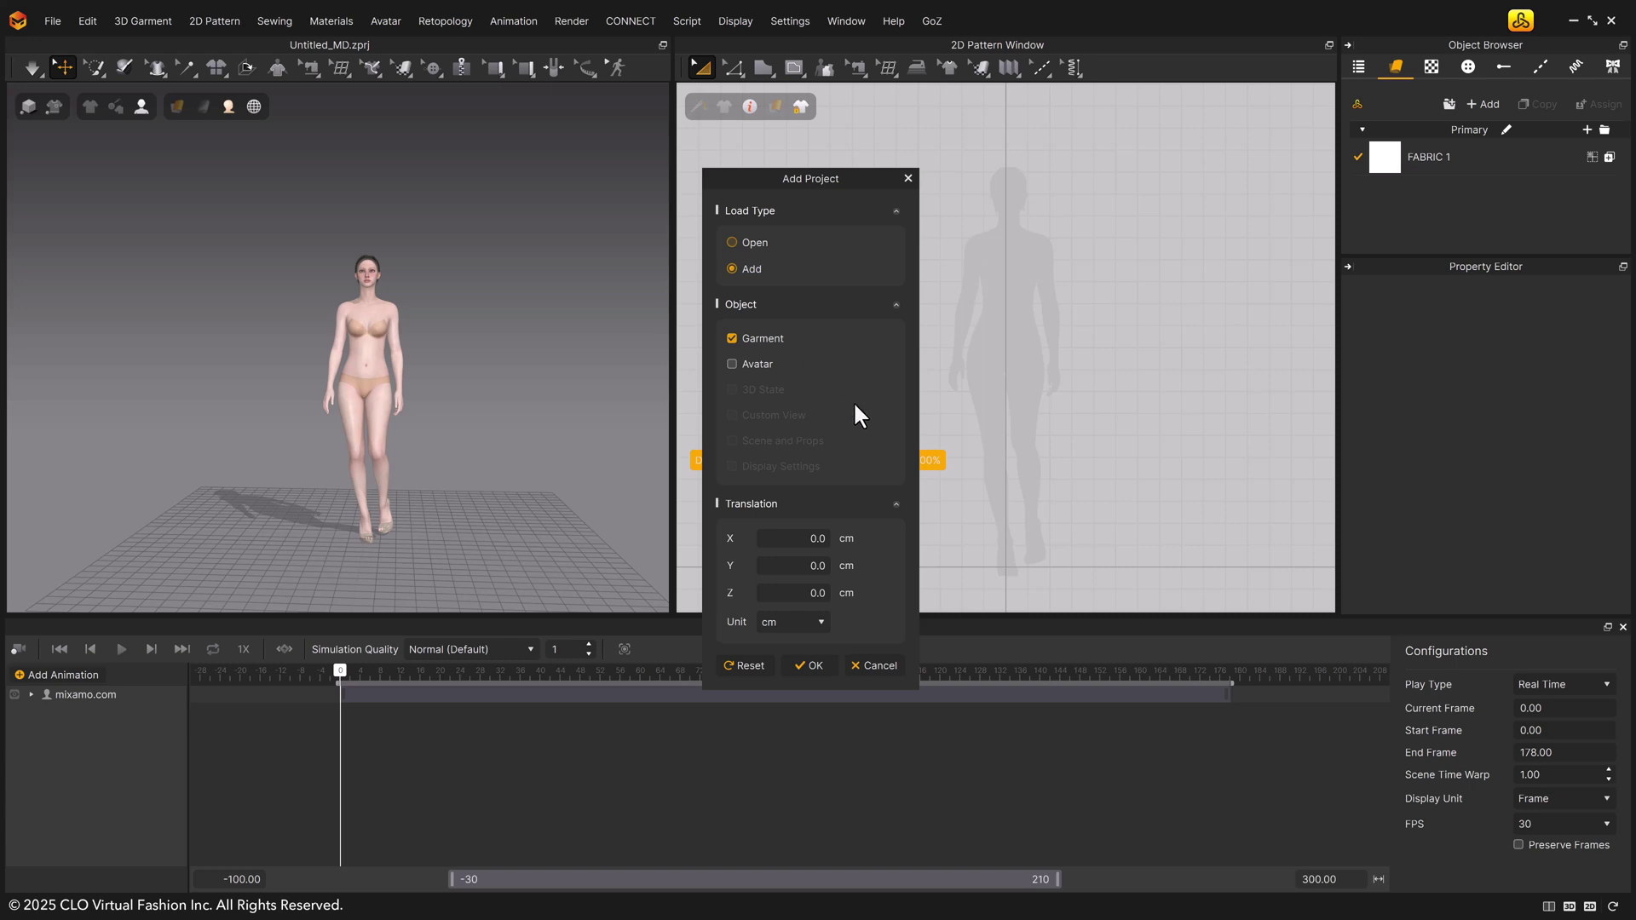
left_click(823, 668)
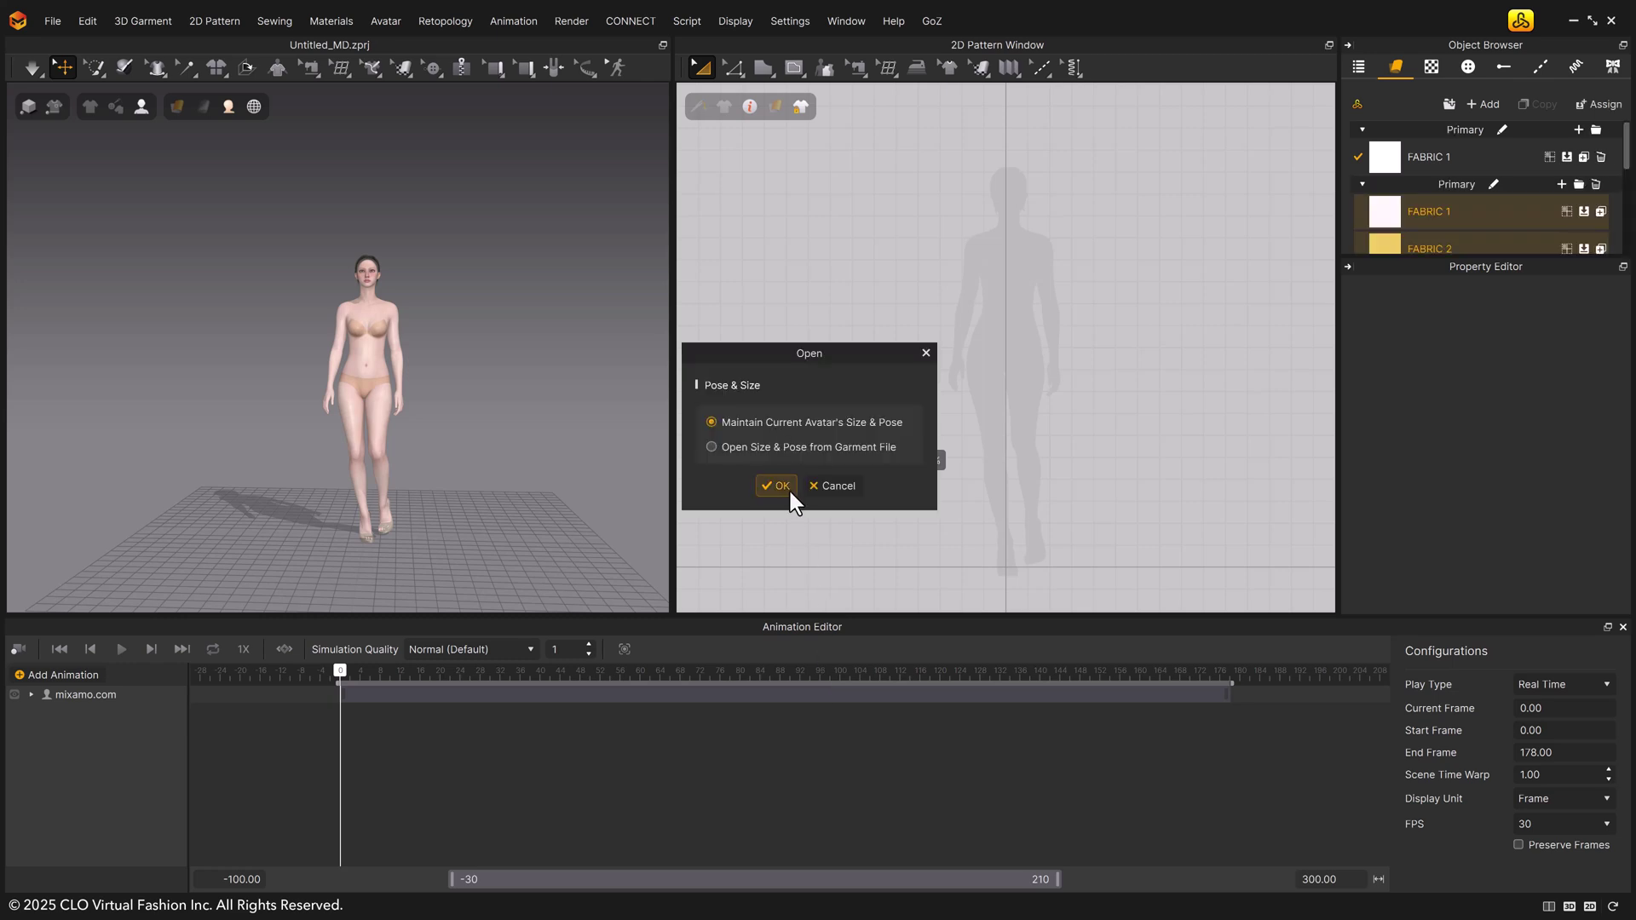
Keep the avatar's current size and pose, then pause the cloth simulation.
left_click(790, 491)
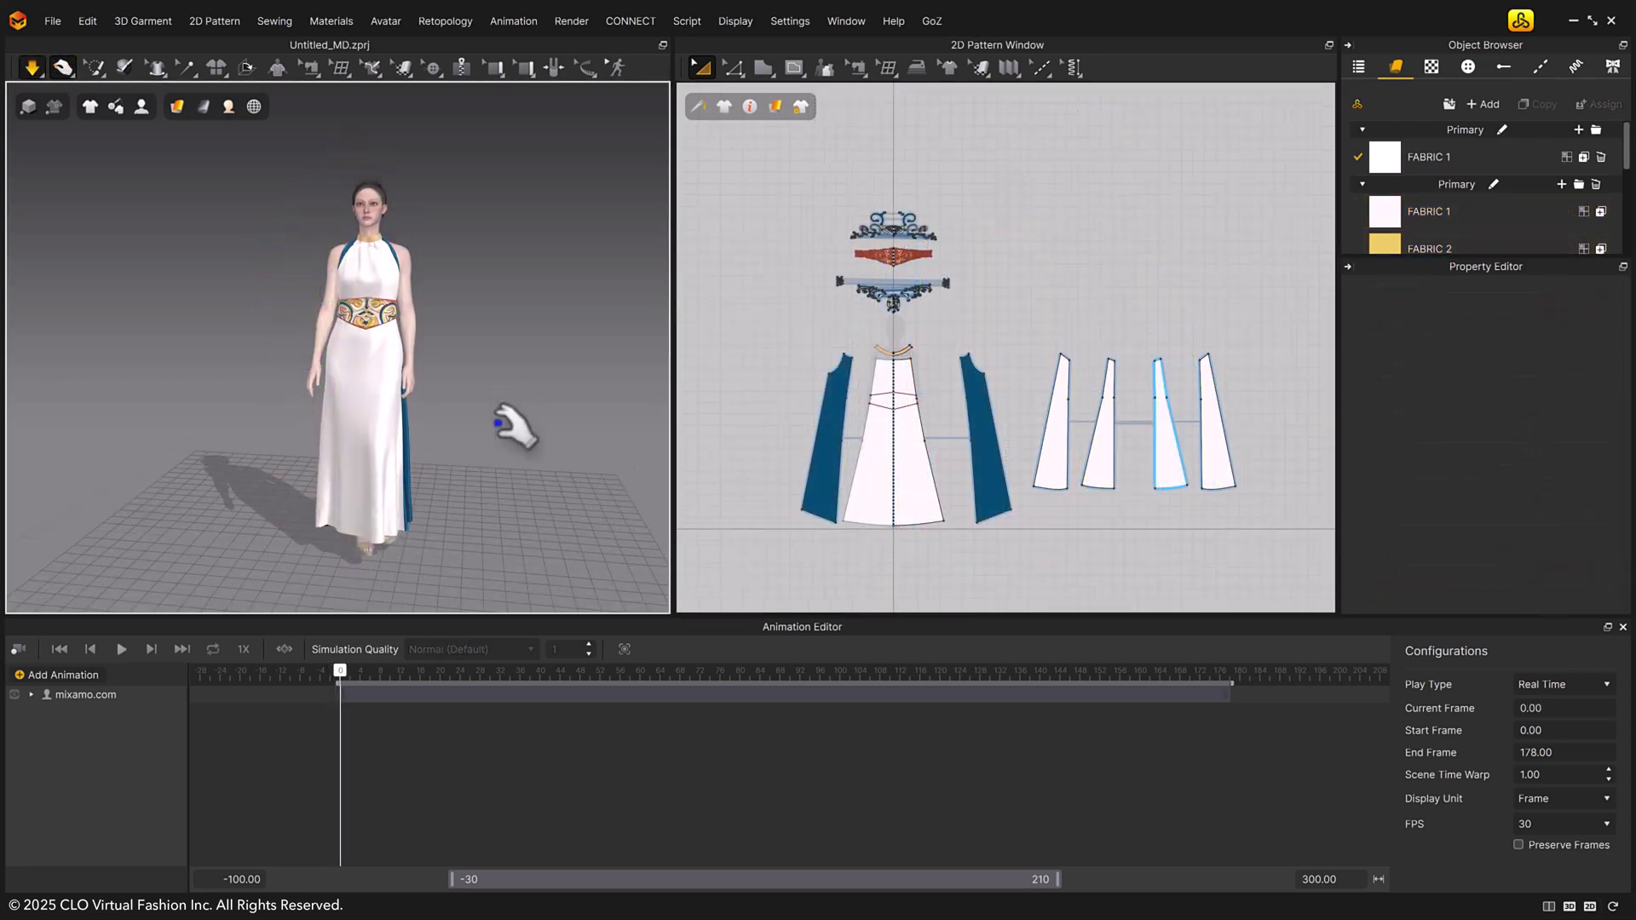
scroll(511, 426, "down", 3)
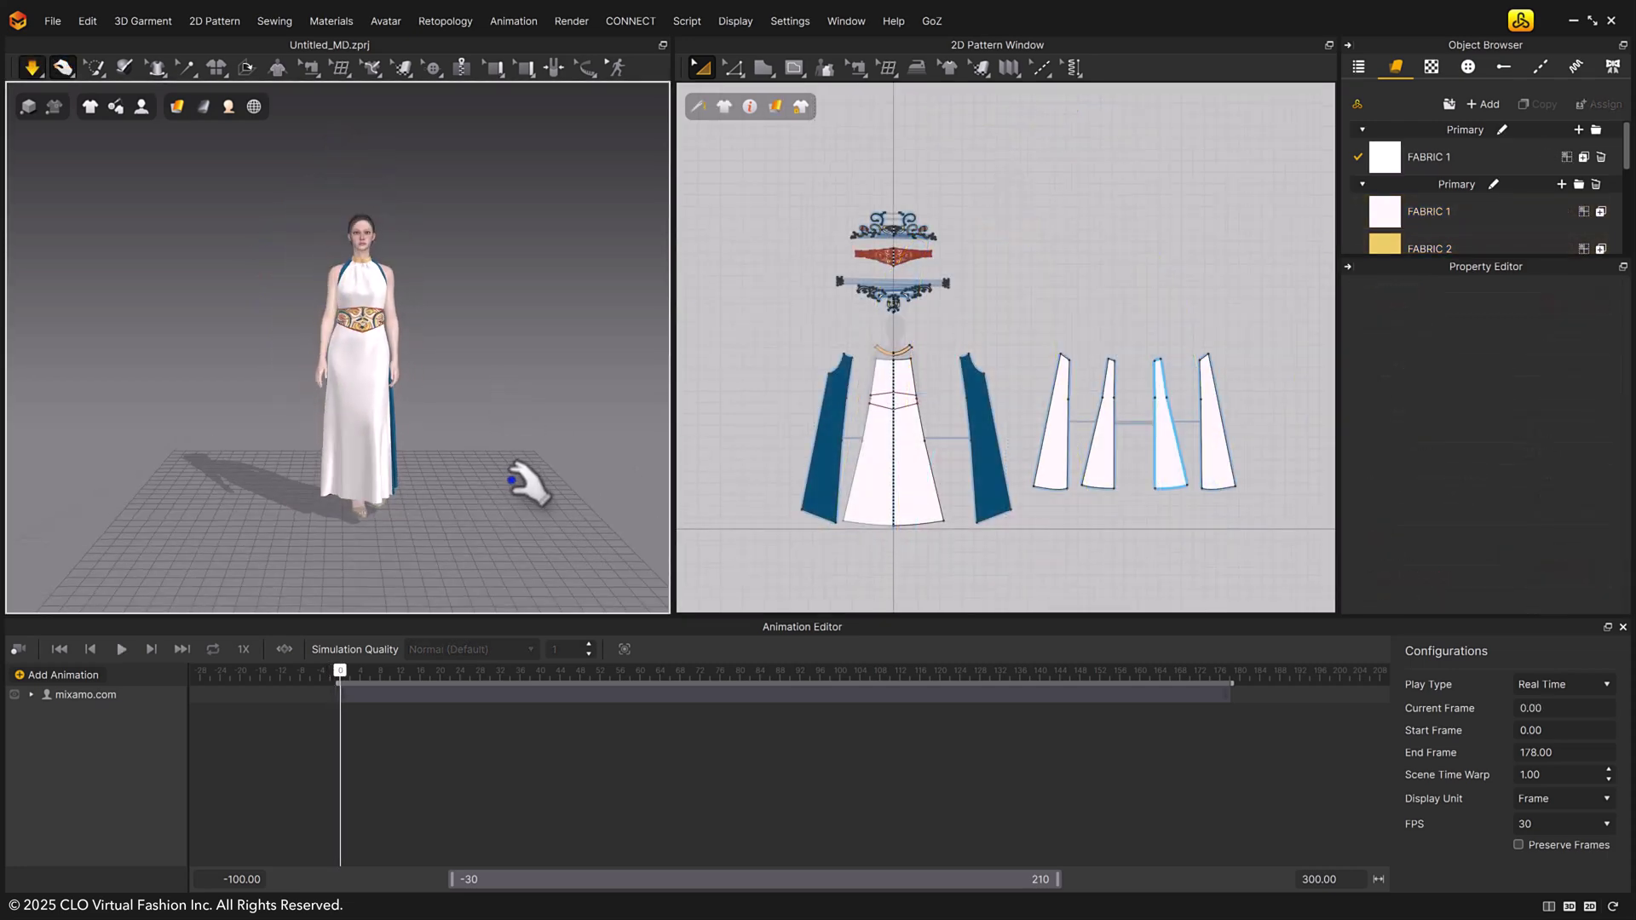
key("space")
Set simulation quality to Animation (Stable), select the mixamo.com track, and start recording.
left_click(508, 648)
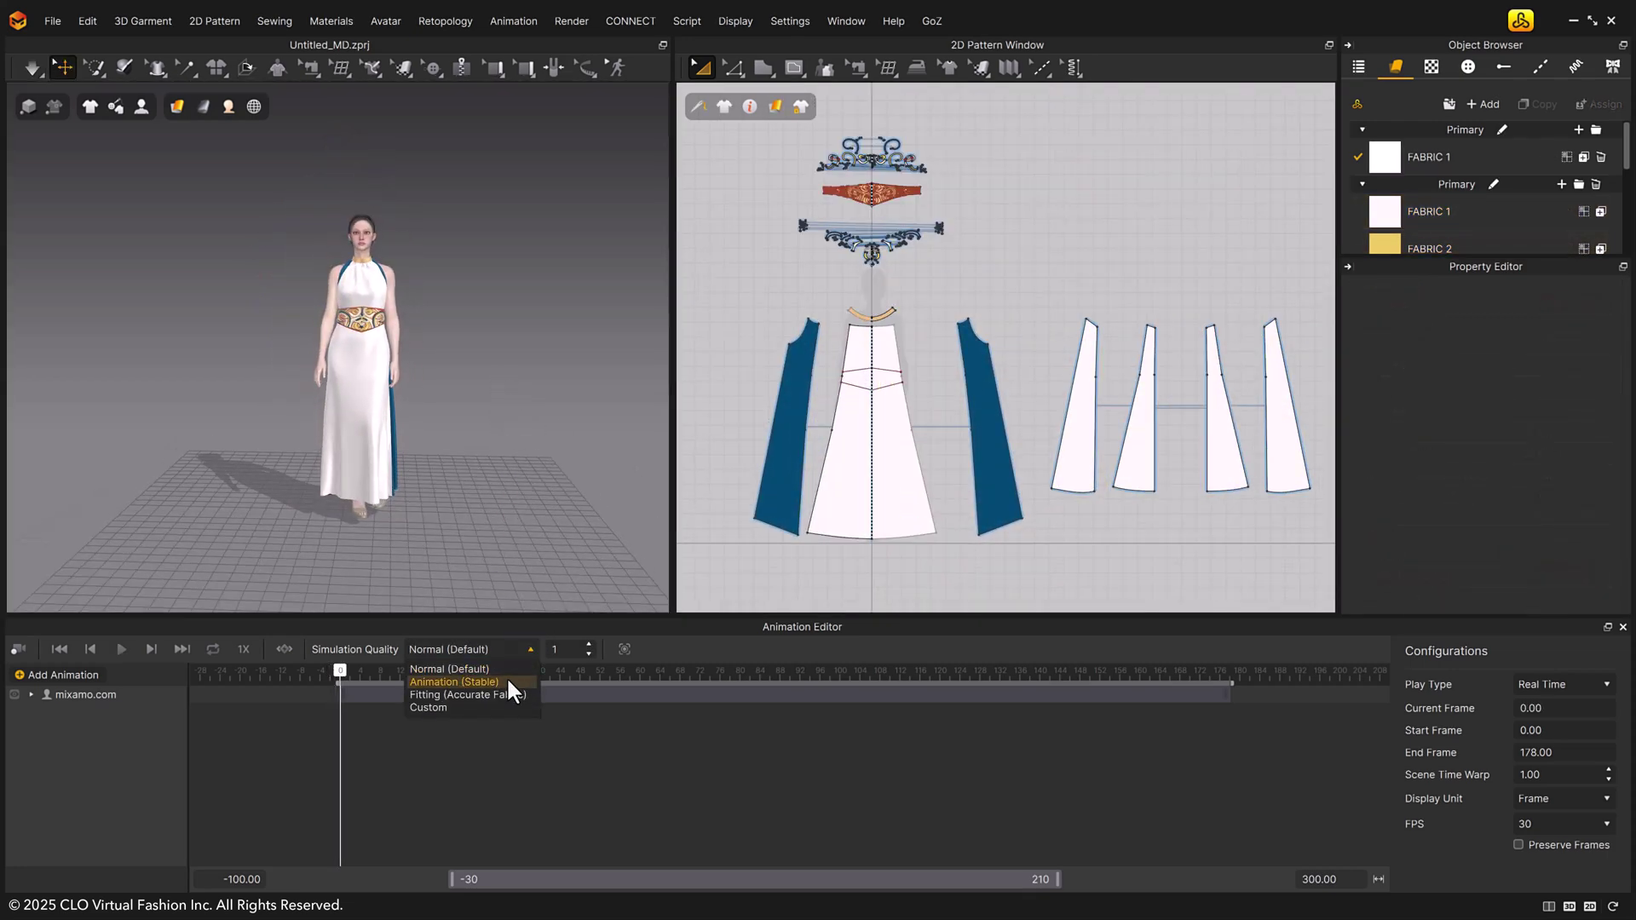
left_click(509, 682)
left_click(85, 694)
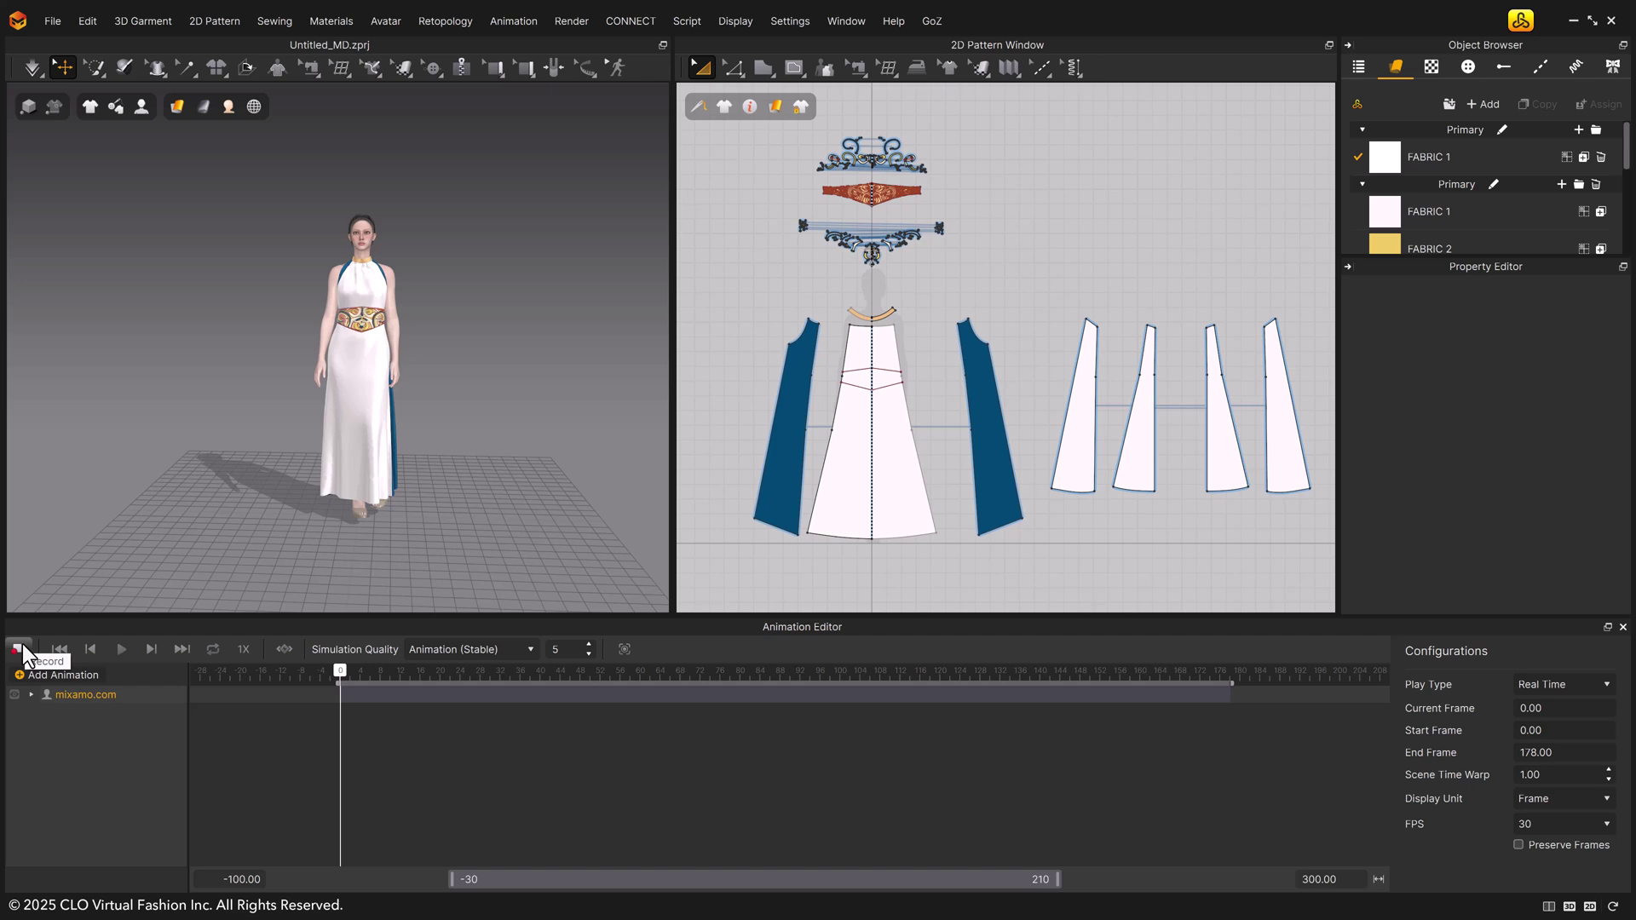
left_click(23, 645)
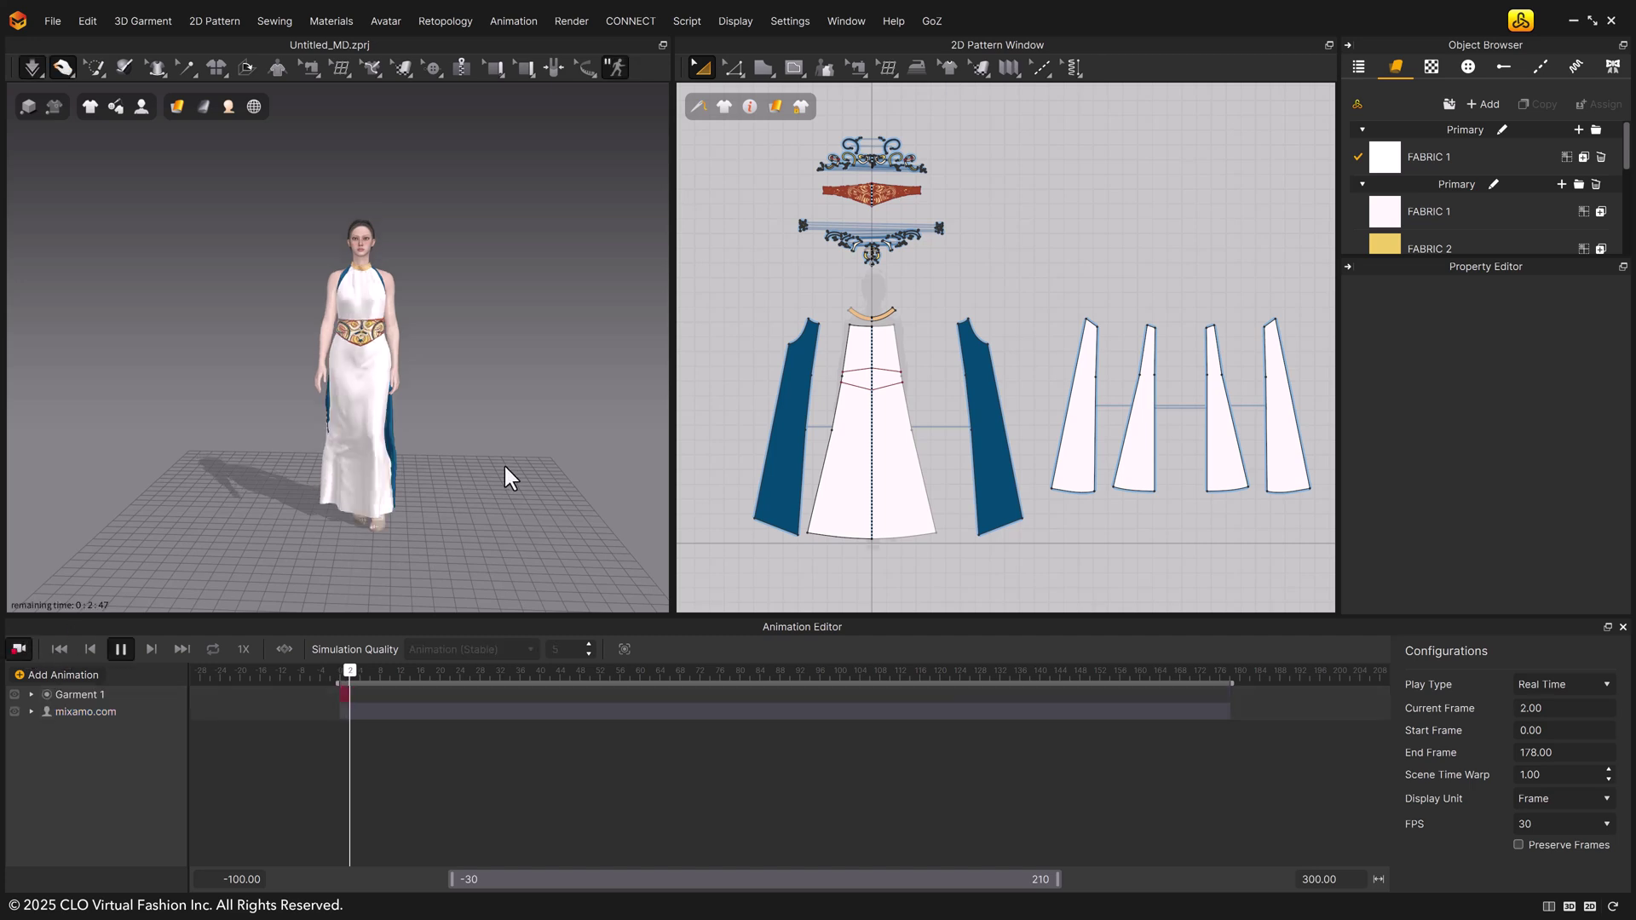